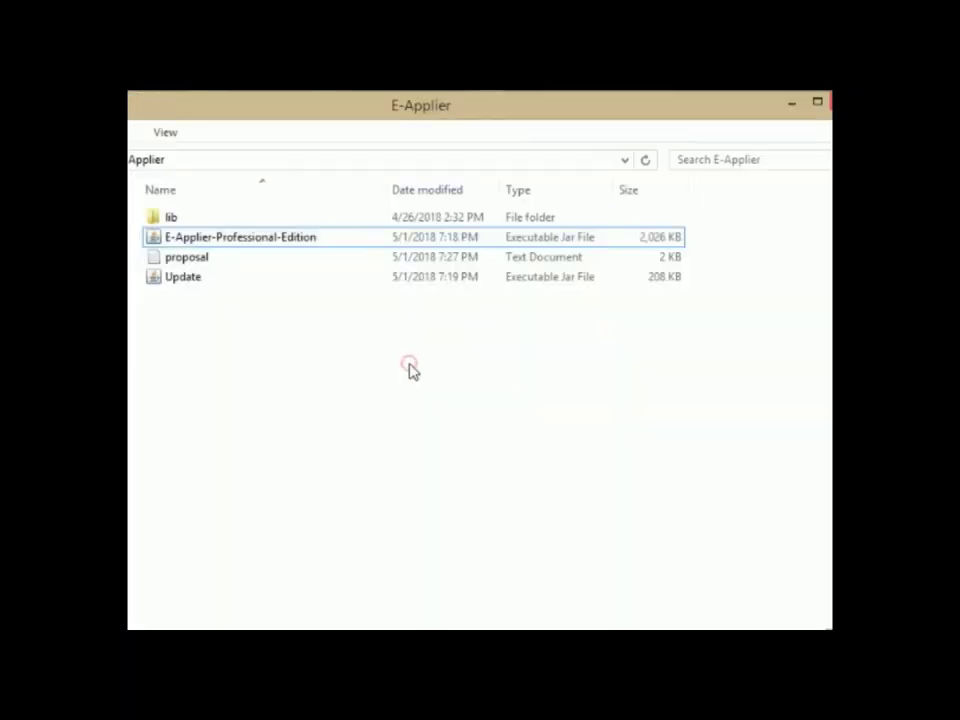
Step: Launch E-Applier Professional Edition from its program file in Explorer
left_click(300, 238)
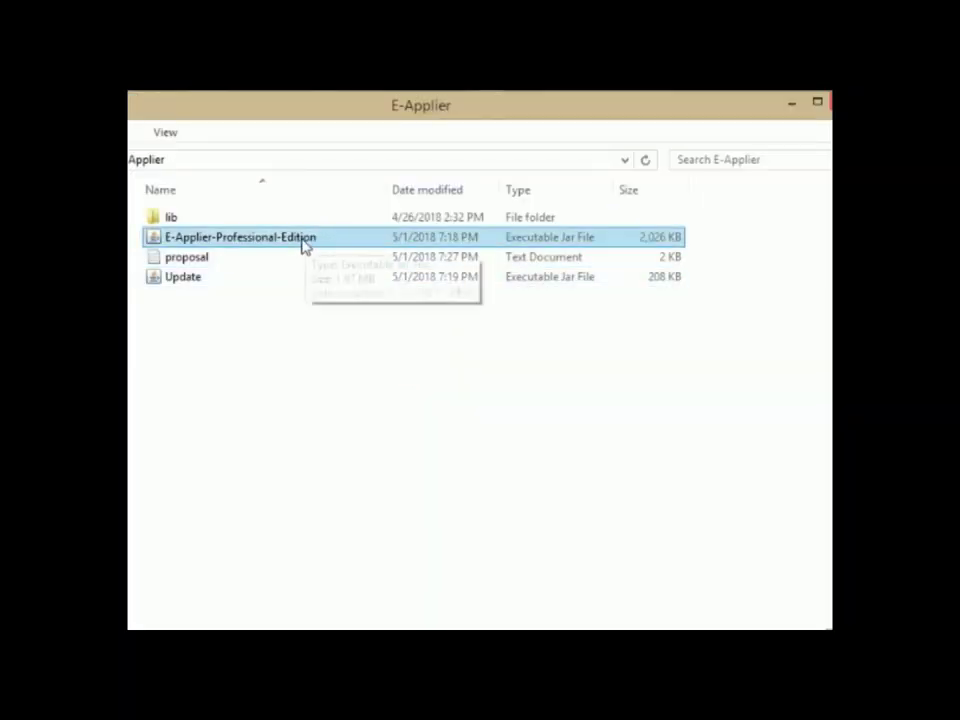
double_click(303, 243)
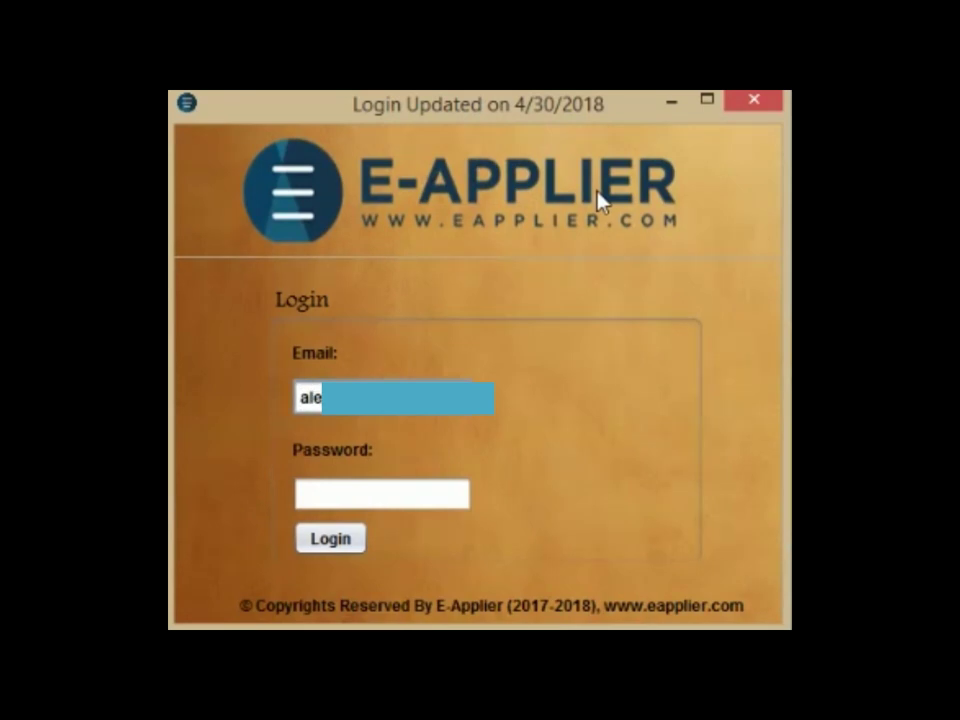
Step: Replace the mistyped e-mail with the account e-mail, enter the password, and log in
key("ctrl+a")
key("BackSpace")
type("ale")
key("Tab")
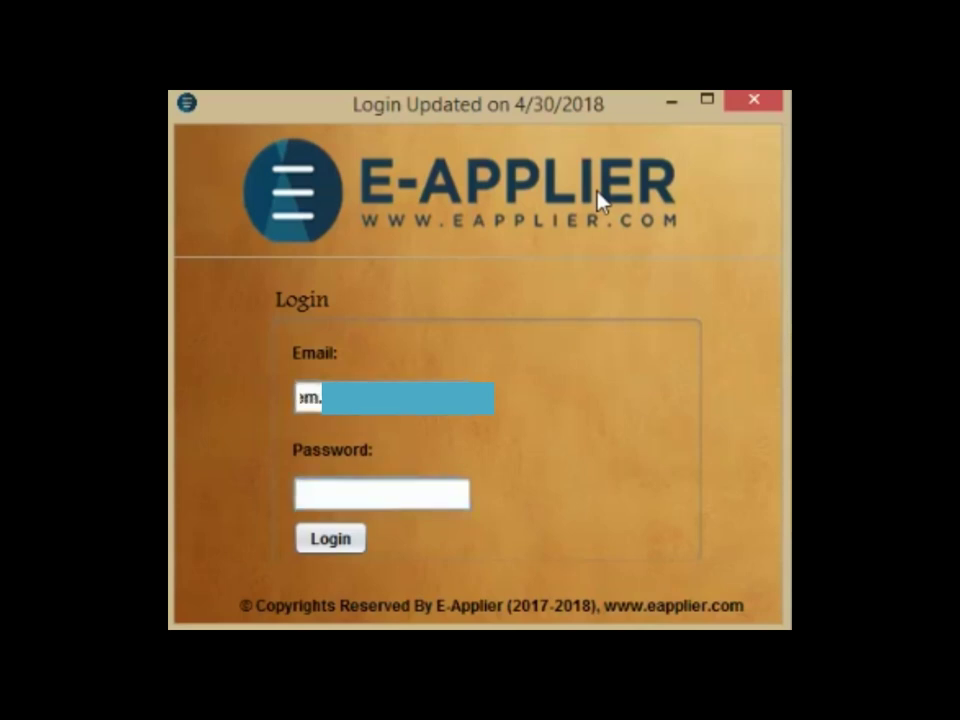
type("*******")
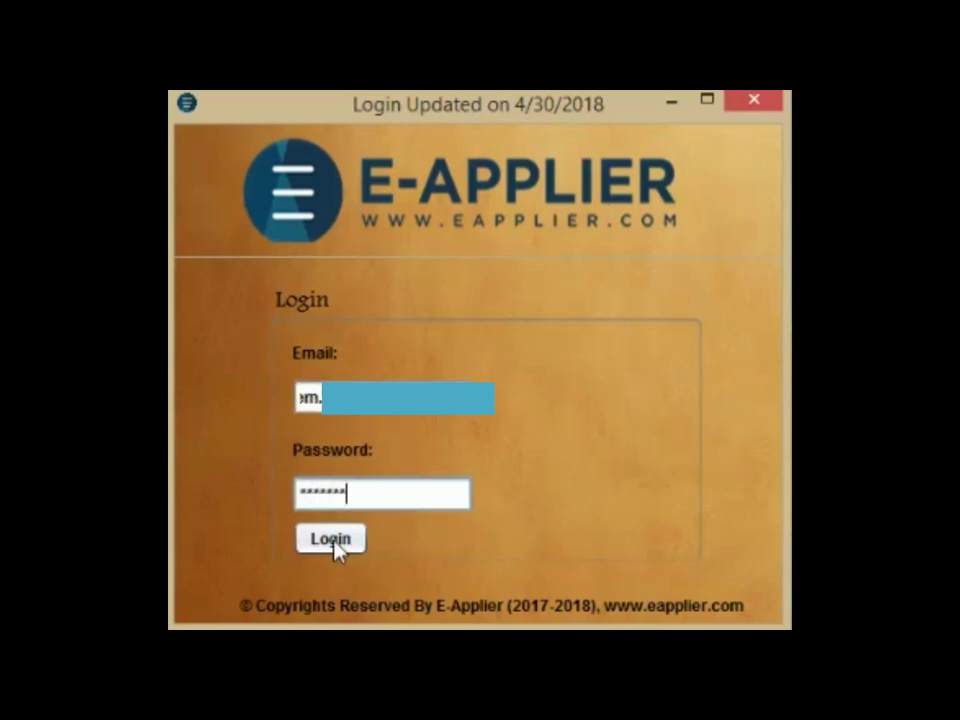
left_click(331, 540)
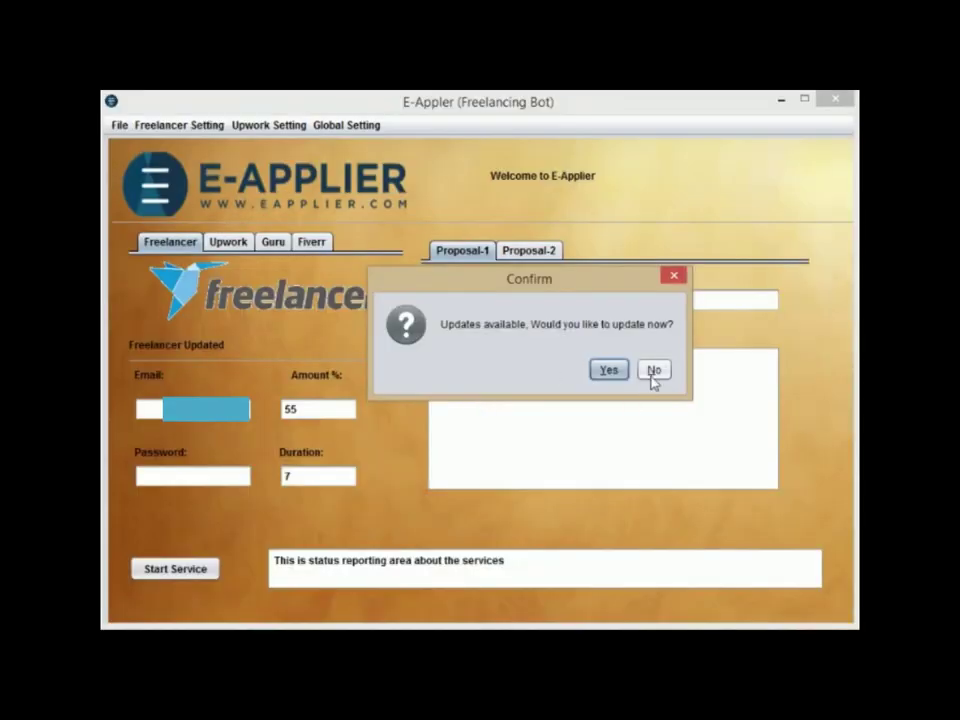
Step: Decline the update and enter the Freelancer e-mail and password, keeping Amount 55% and Duration 7
left_click(654, 371)
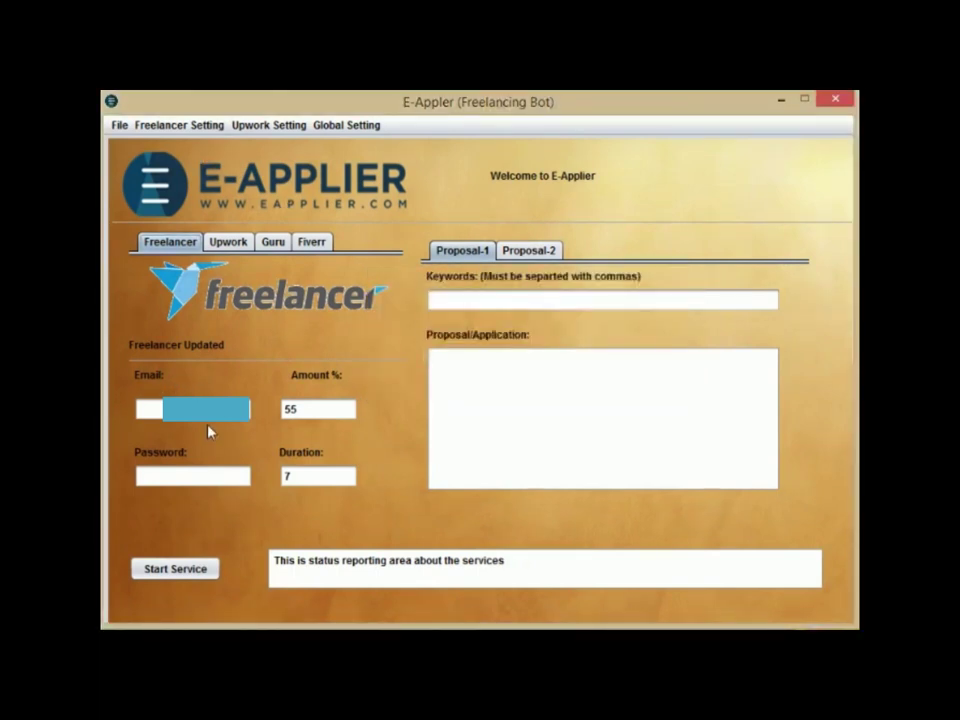
left_click(160, 410)
type("alee")
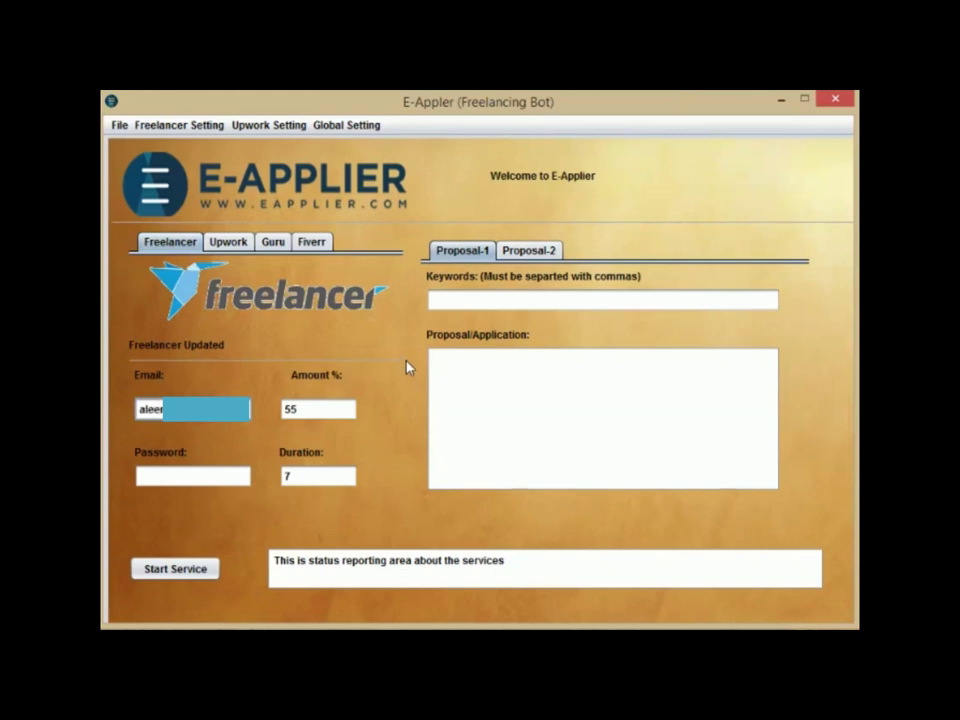
key("Tab")
key("shift+Right")
key("shift+Right")
key("Tab")
type("**********")
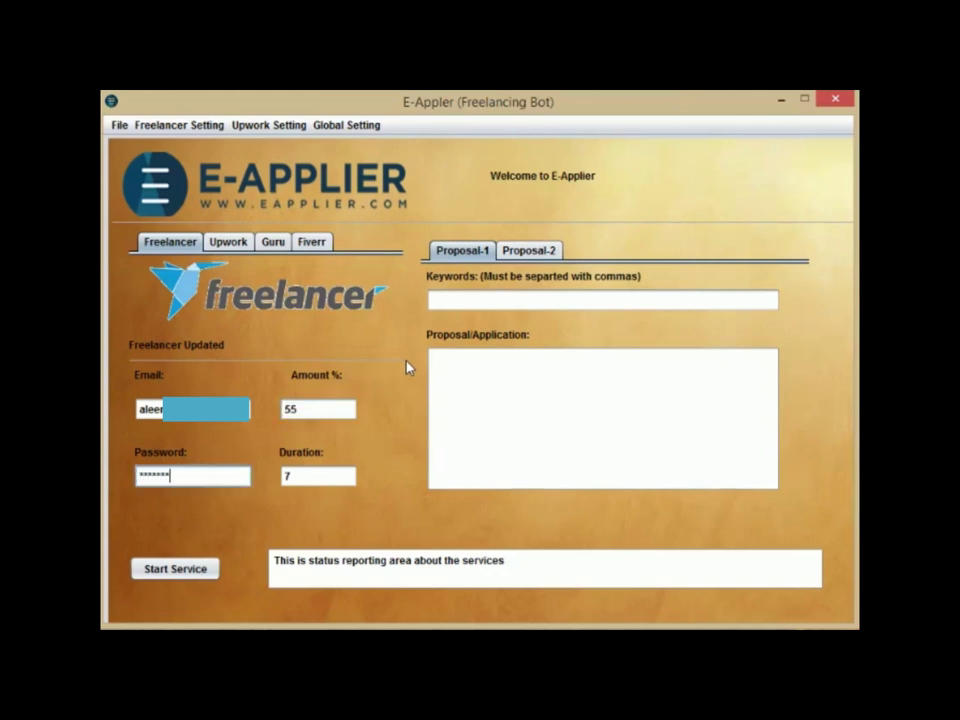
type("**")
key("Tab")
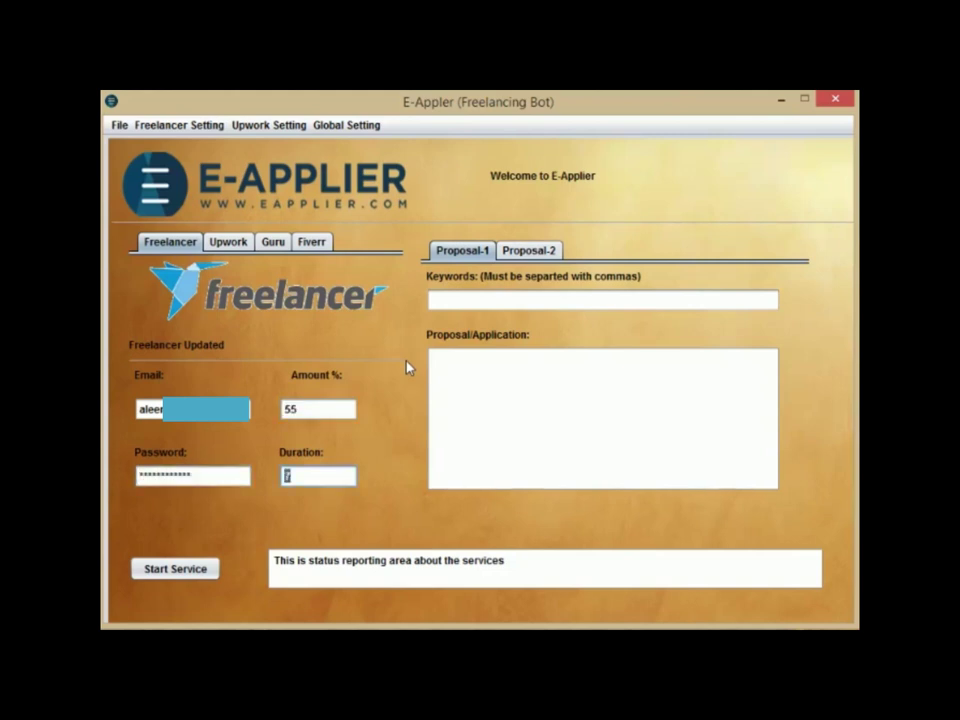
Step: Enter Proposal-1 keywords 'articles, blog, content writing, ebook'
left_click(471, 302)
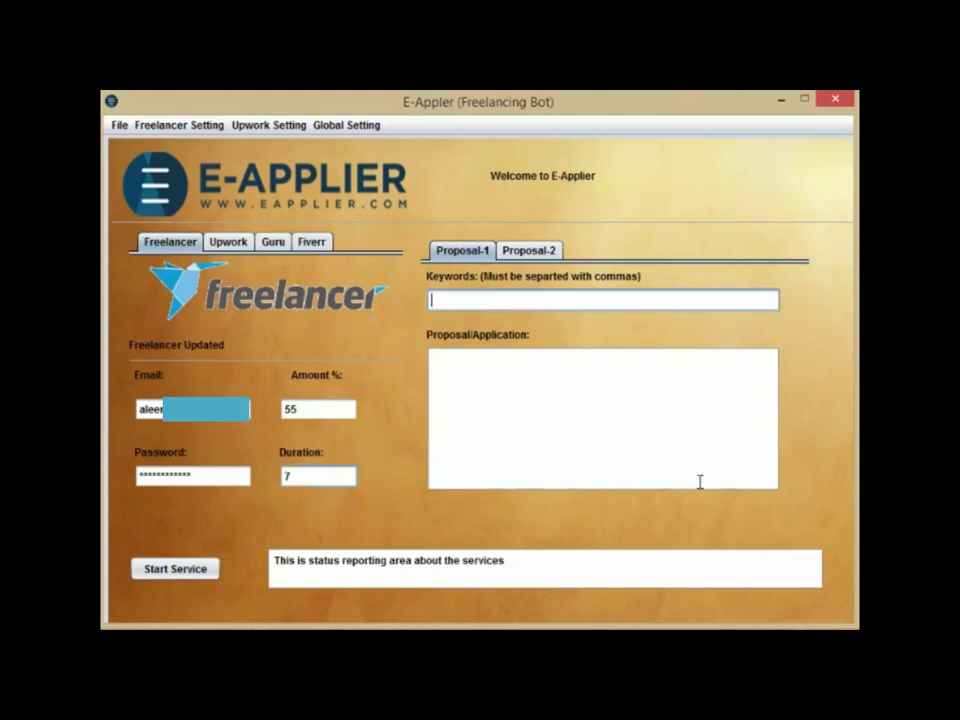
type("articles, blog, conte")
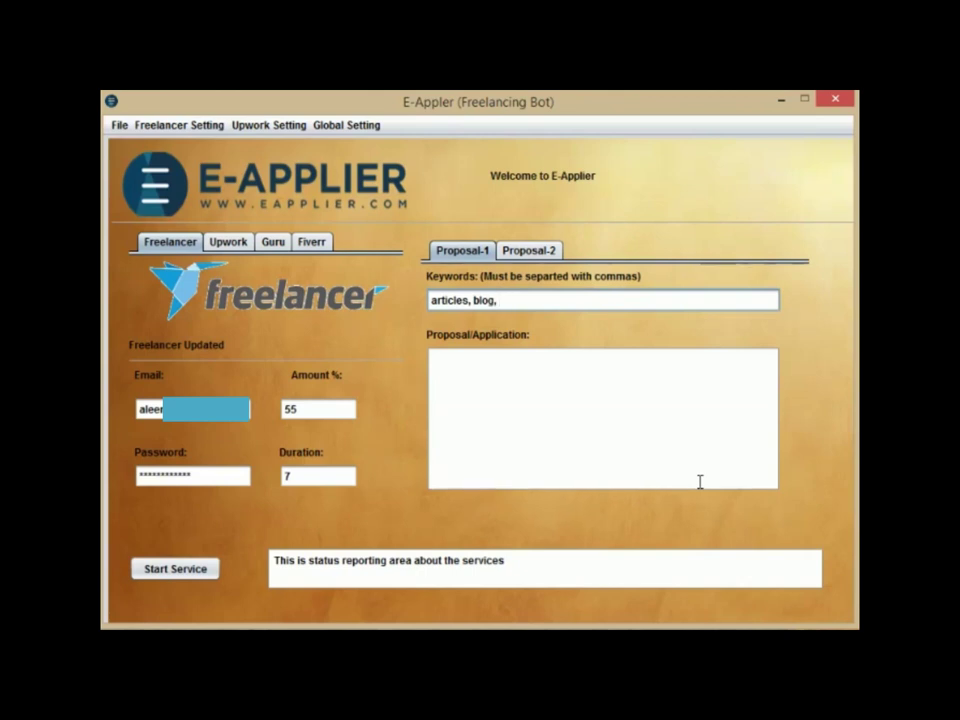
type("nt writing, ")
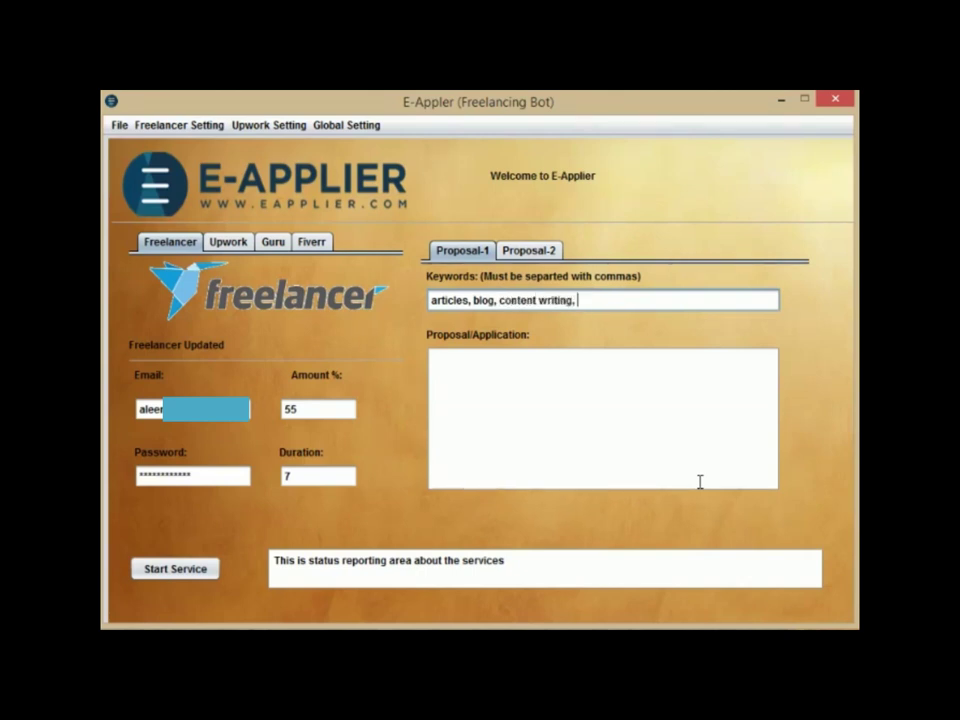
type("ebook")
Step: Write the two-line proposal ending 'Kindly contact me back to discuss this project.' and select it
left_click(700, 482)
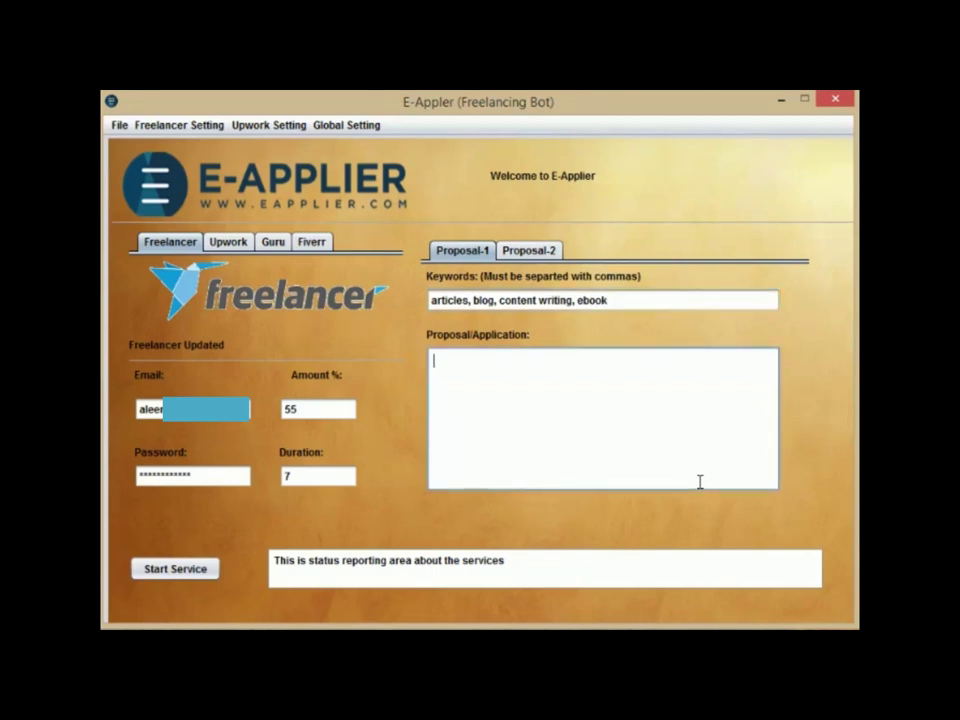
type("I have reviewed you p")
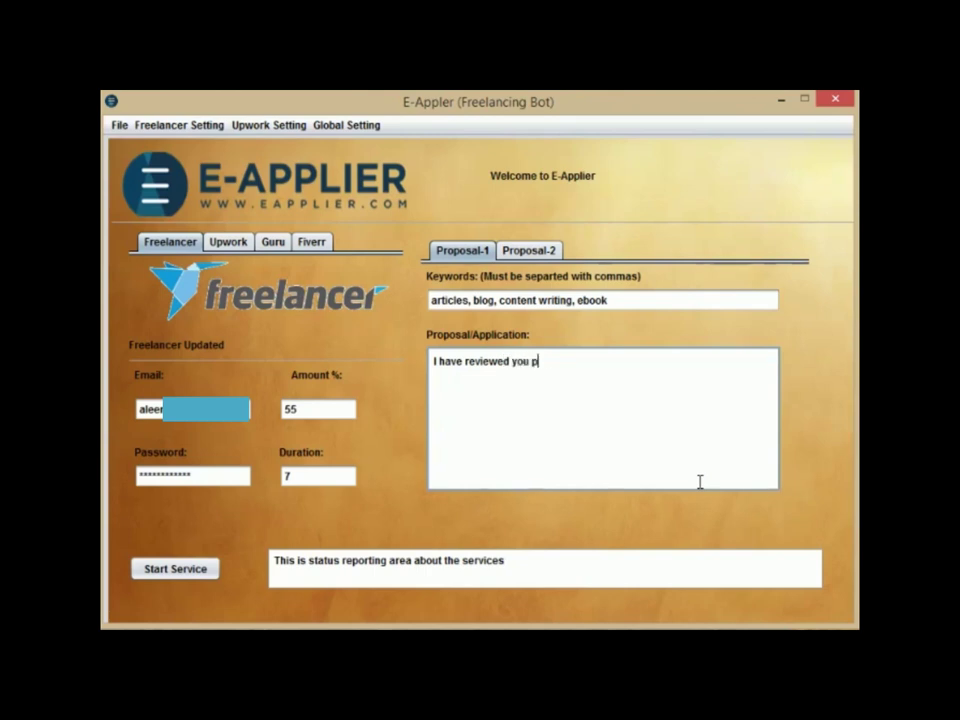
type("roject descri")
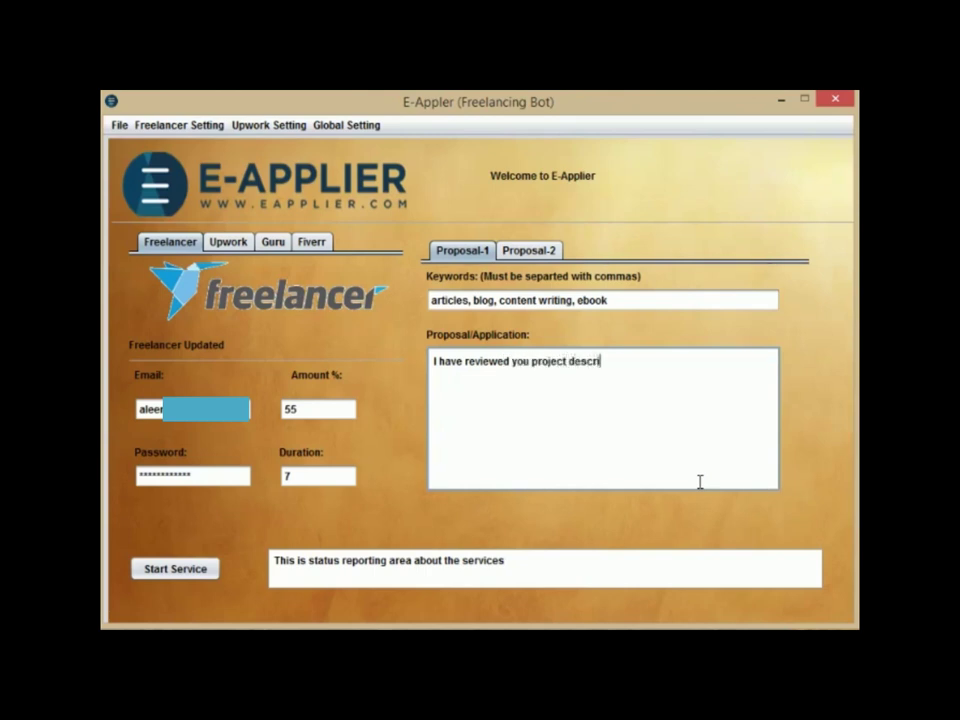
type("ption, and would ")
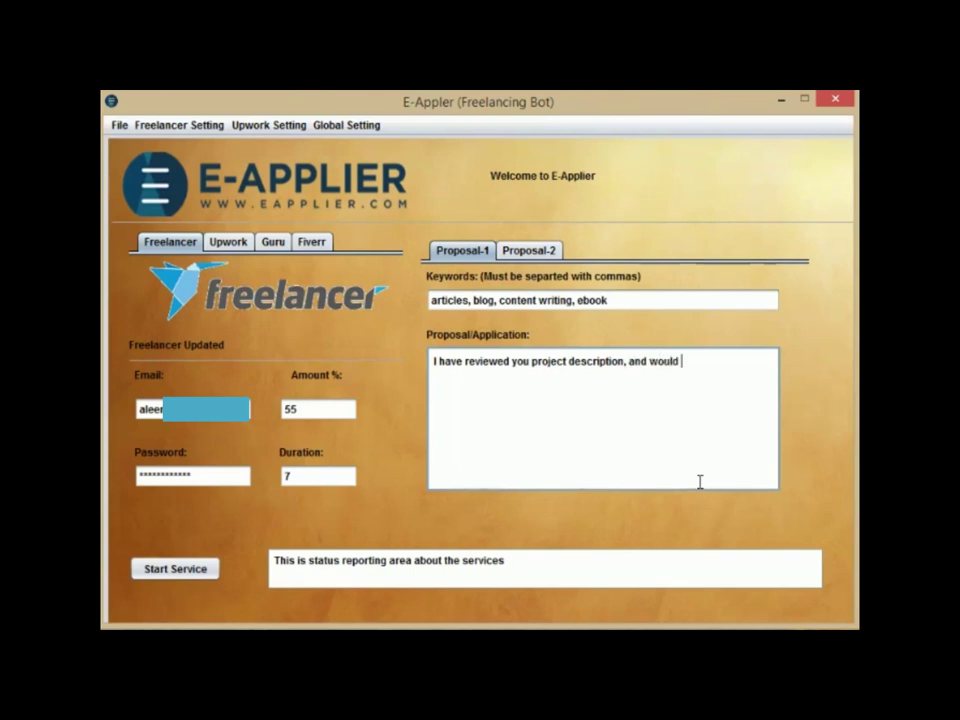
type("like to sart")
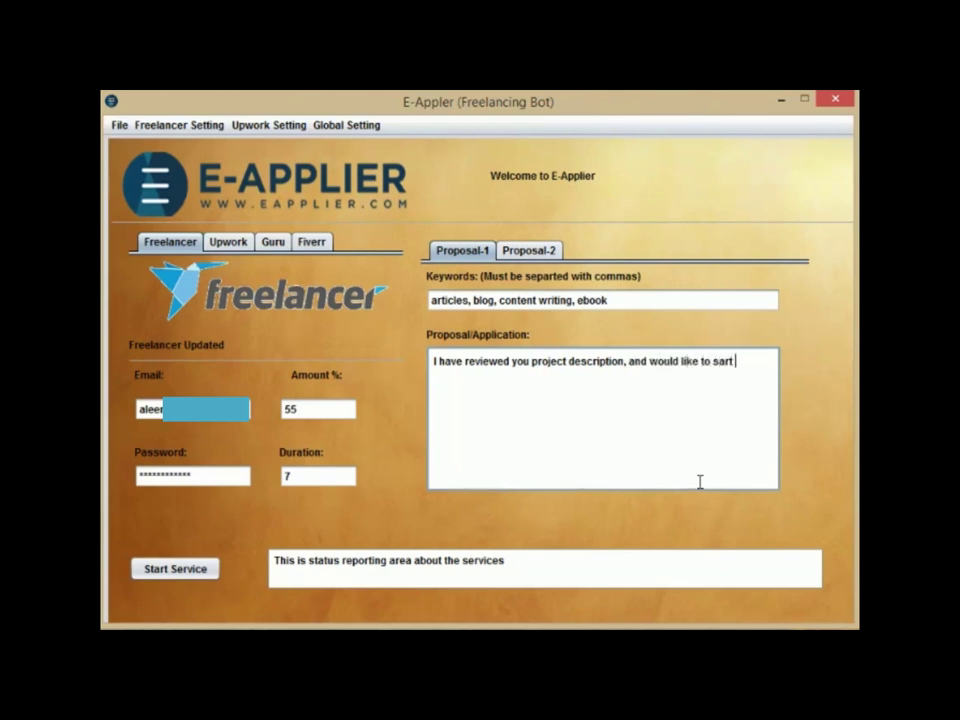
key("BackSpace")
key("BackSpace")
type("tar t")
type("t wok")
type("rk on this by")
type(" fol")
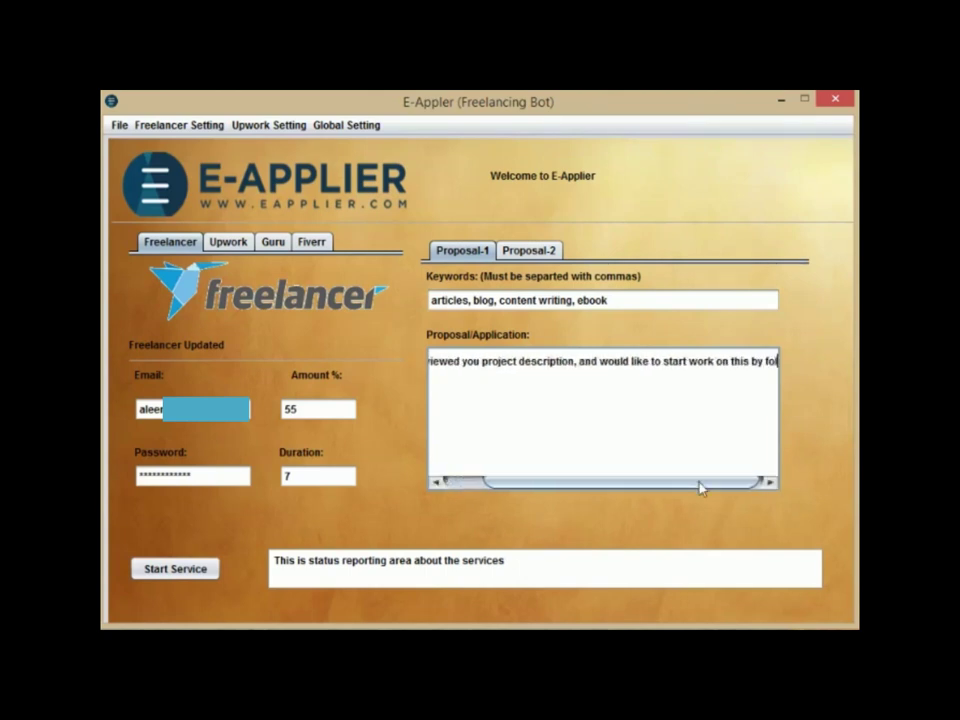
type("lowing your r")
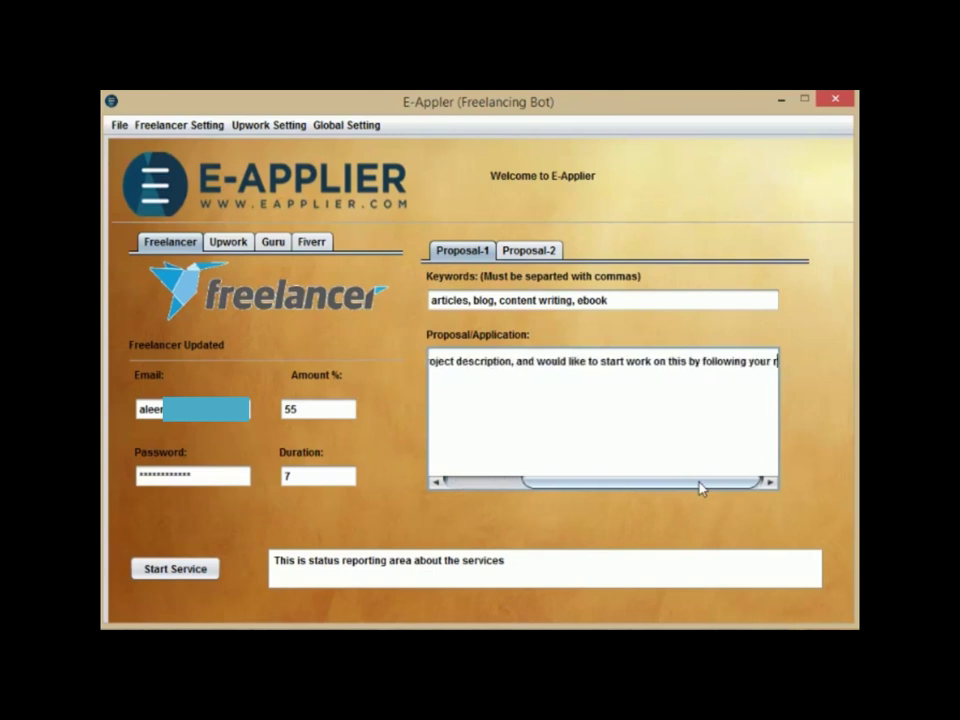
type("equirements.")
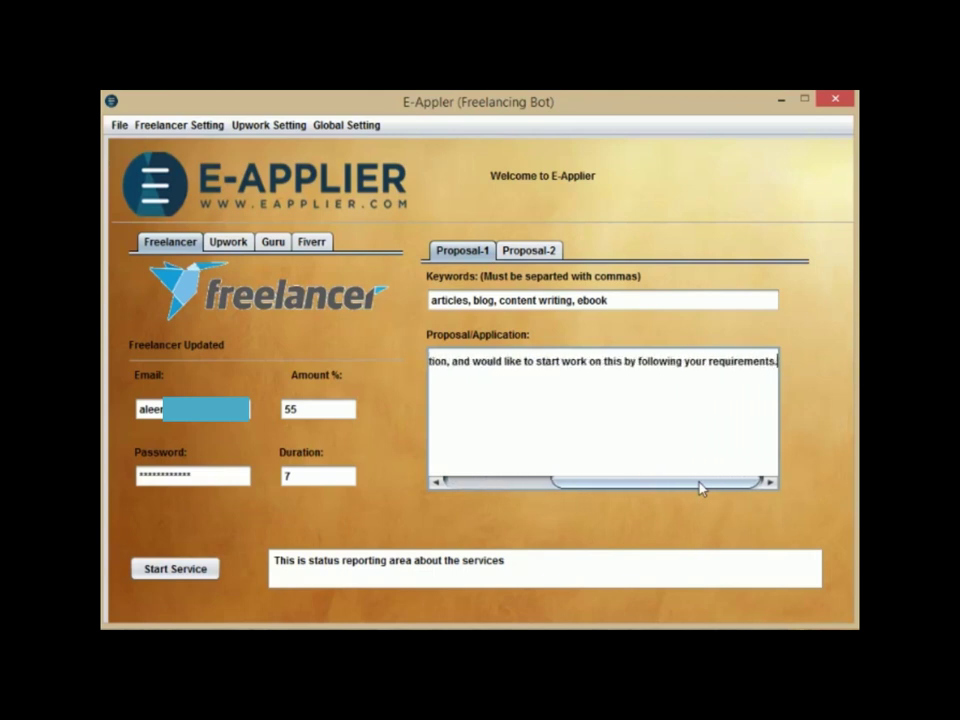
key("Return")
type("Ki")
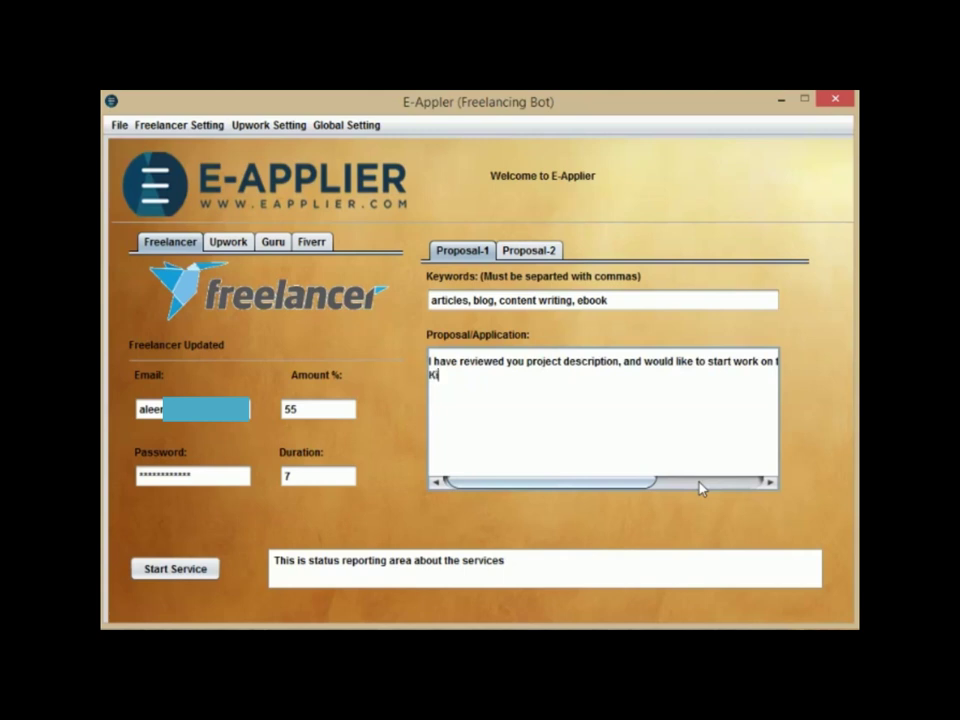
type("ndly contact me bac")
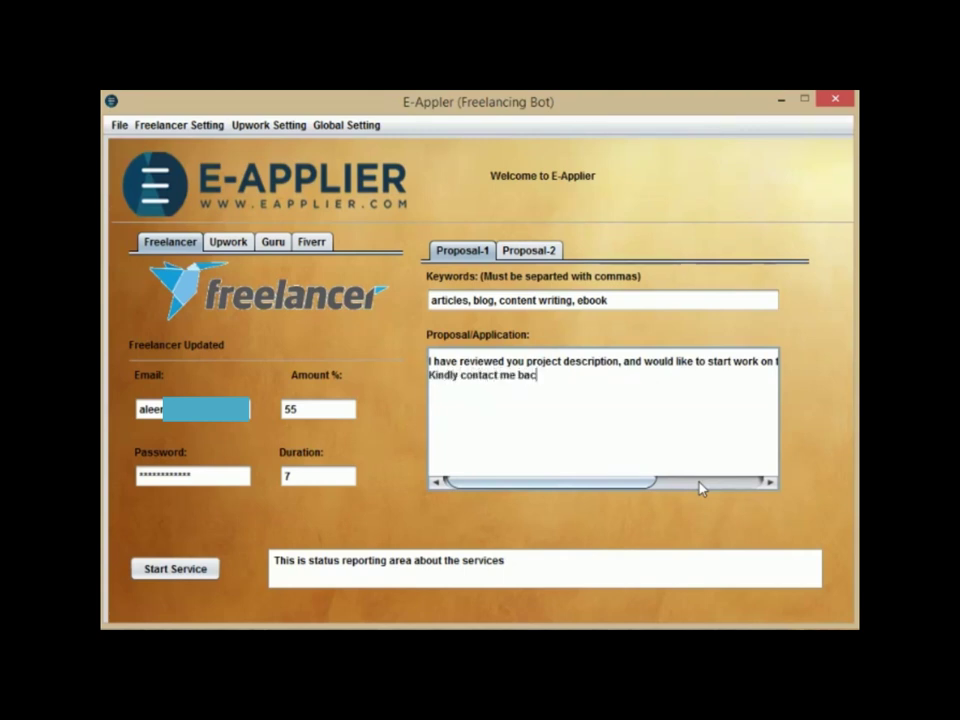
type("k to discuss this por")
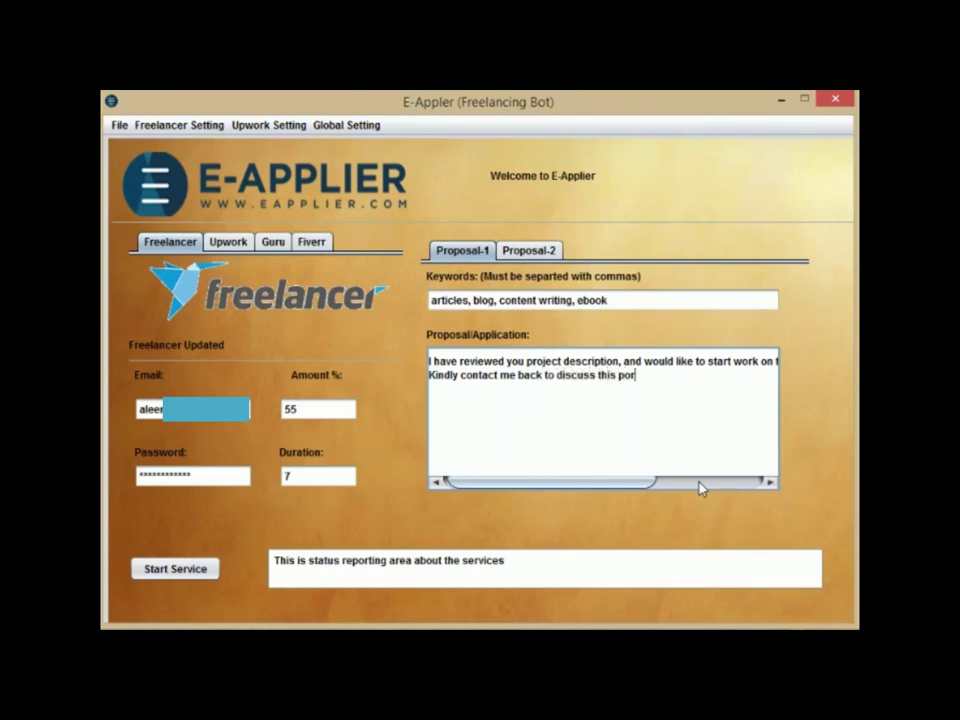
key("BackSpace")
type("roject.")
key("ctrl+a")
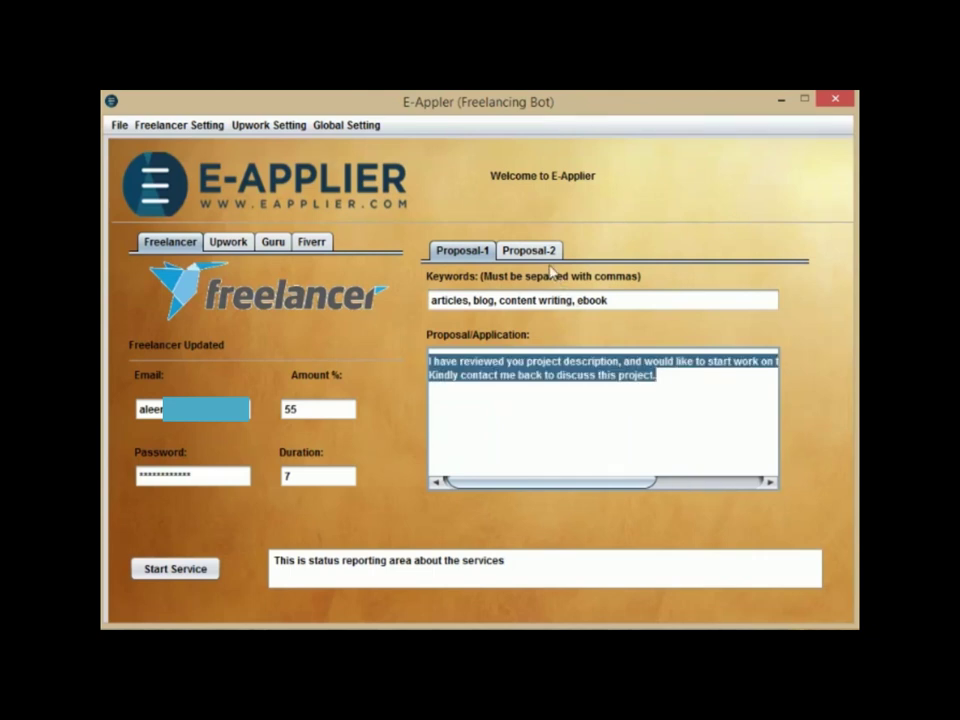
Step: Give Proposal-2 keywords 'php, wordpress, html, website desing, css' and paste the copied proposal text
left_click(540, 253)
type("php")
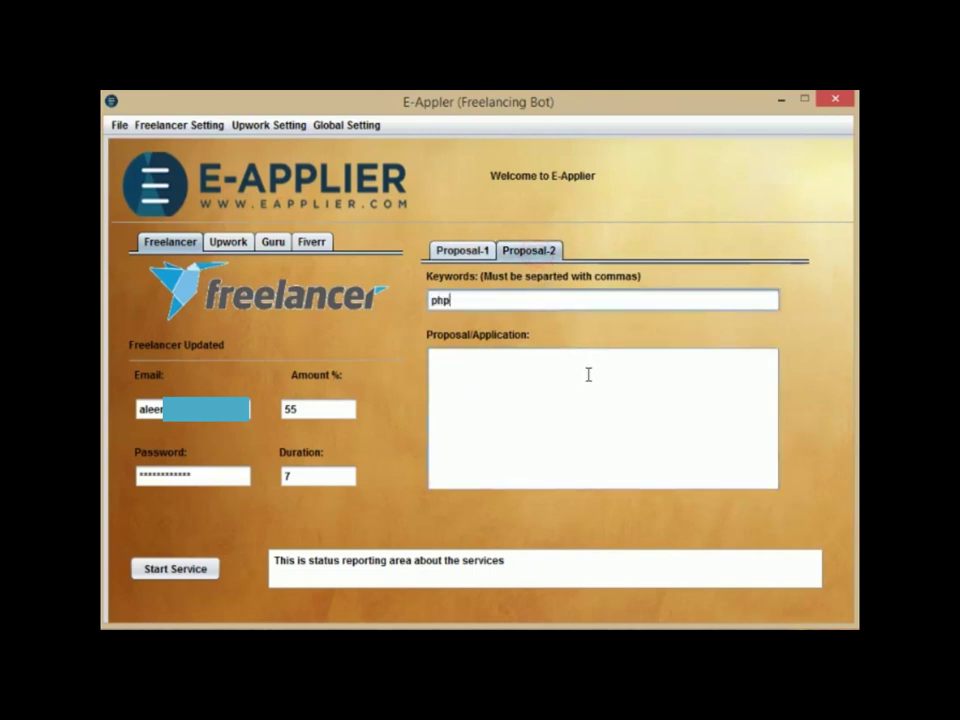
type(", wordpress, ")
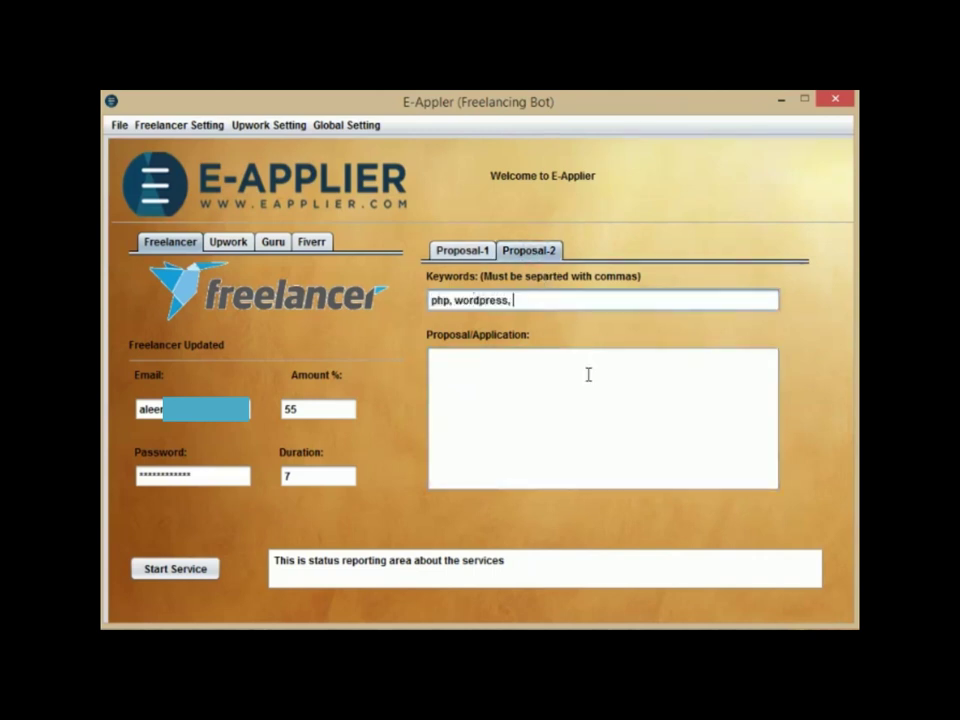
type("html, website desing,")
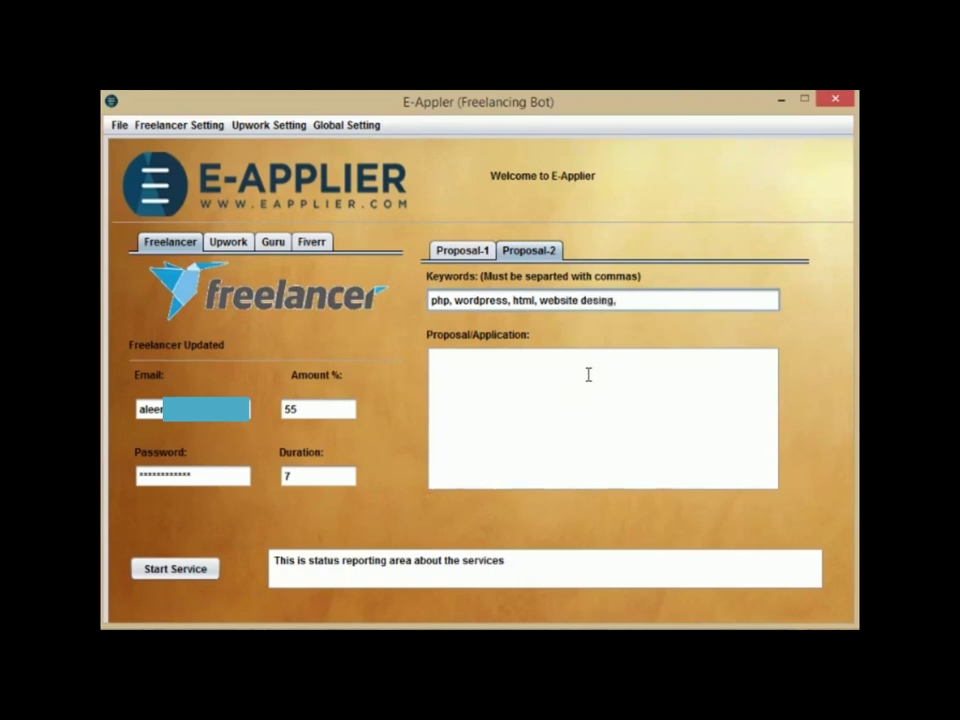
type(" css")
left_click(588, 375)
key("ctrl+v")
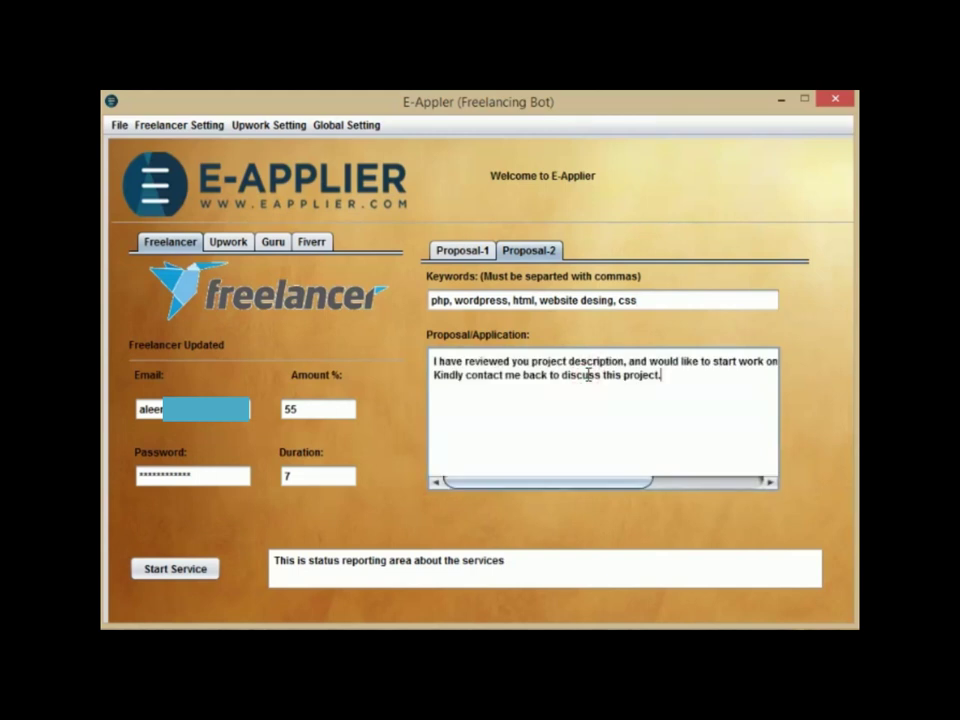
Step: In Job Filters, exclude countries 'Pakistan, india' with Rating Filter on No matter
left_click(207, 128)
left_click(200, 146)
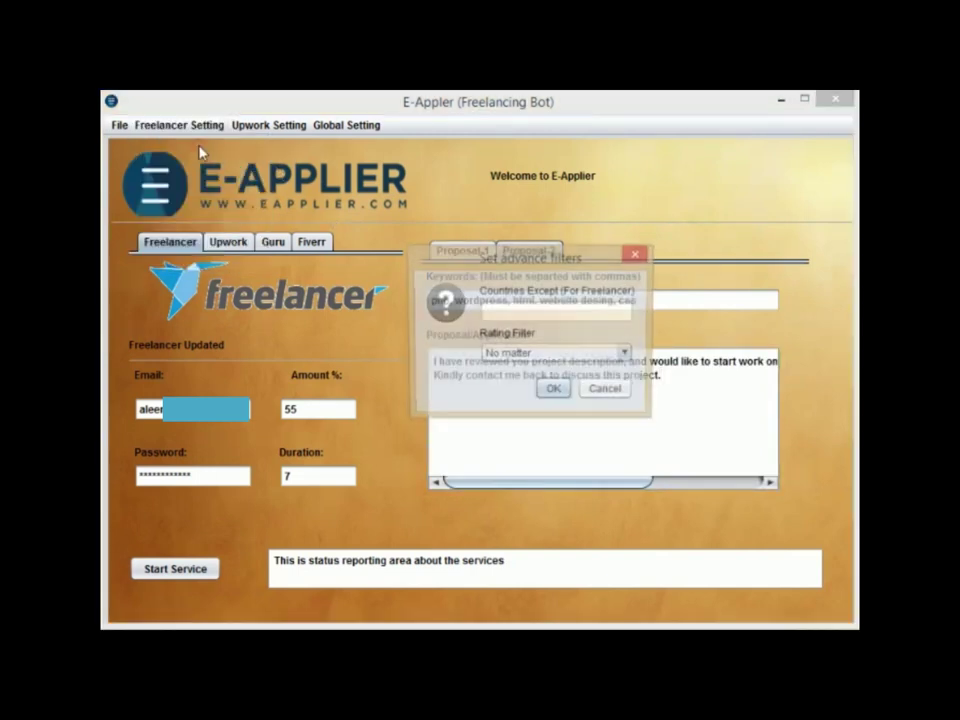
left_click(574, 312)
type("P")
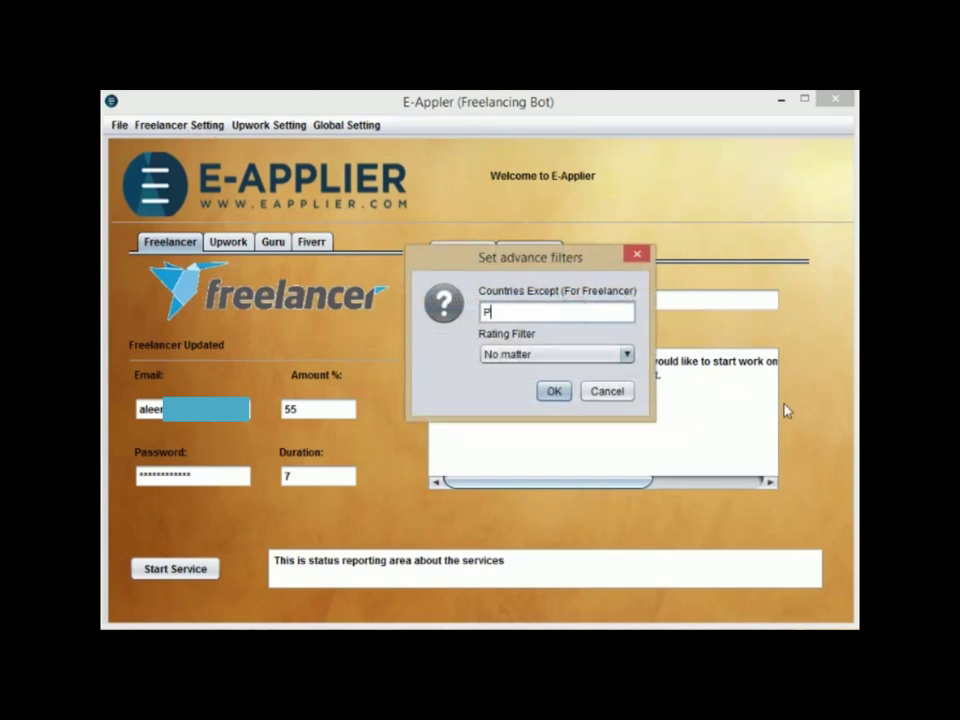
type("akisan")
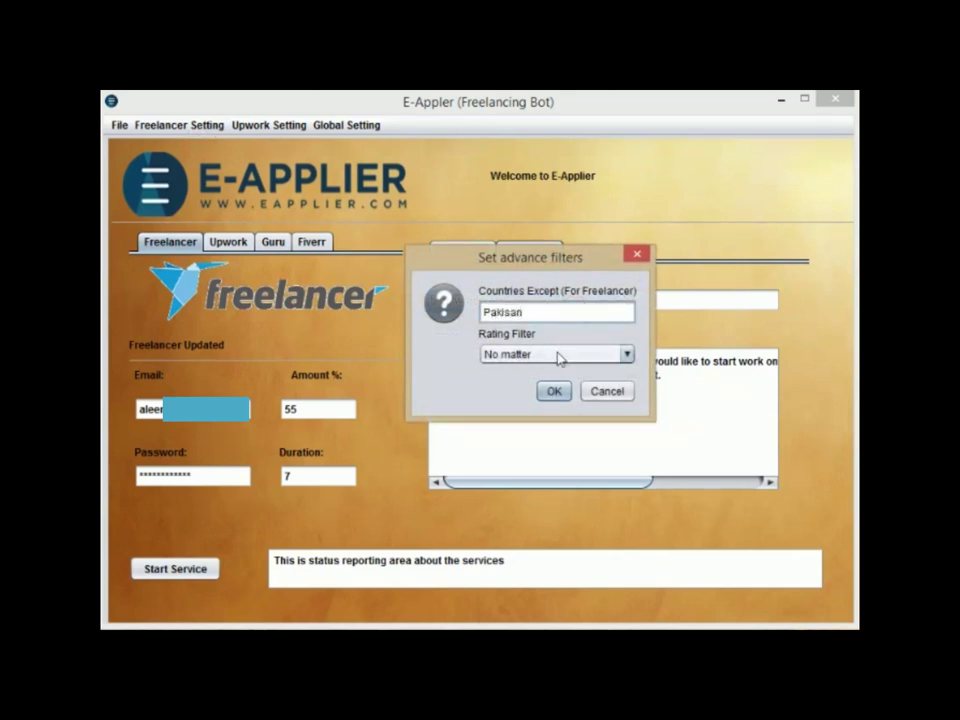
key("BackSpace")
key("BackSpace")
type("tan, india")
left_click(559, 355)
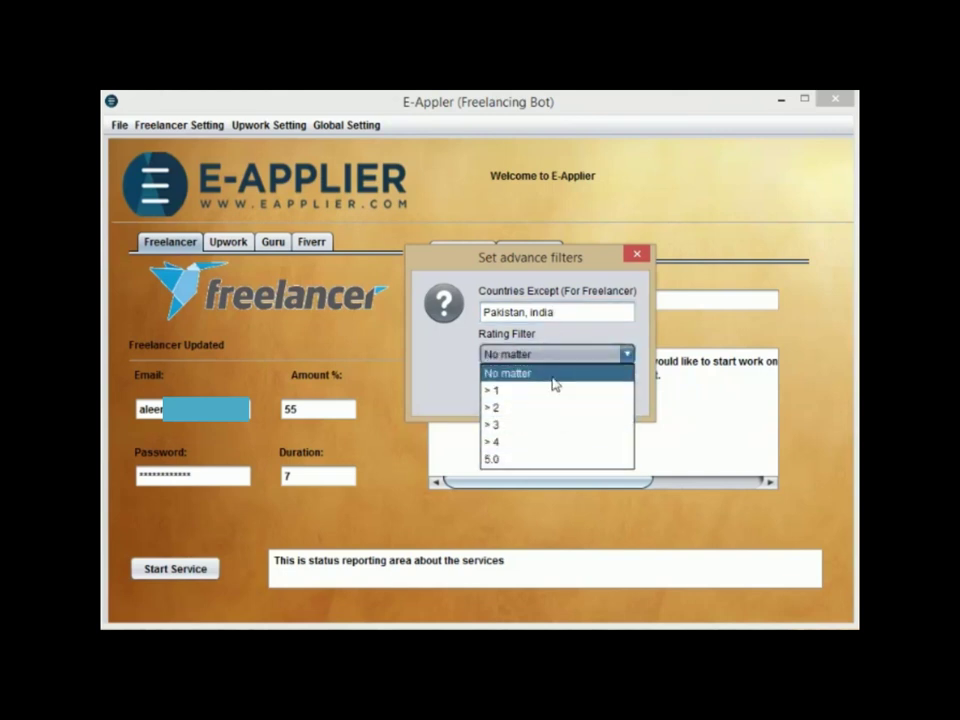
left_click(554, 378)
left_click(554, 390)
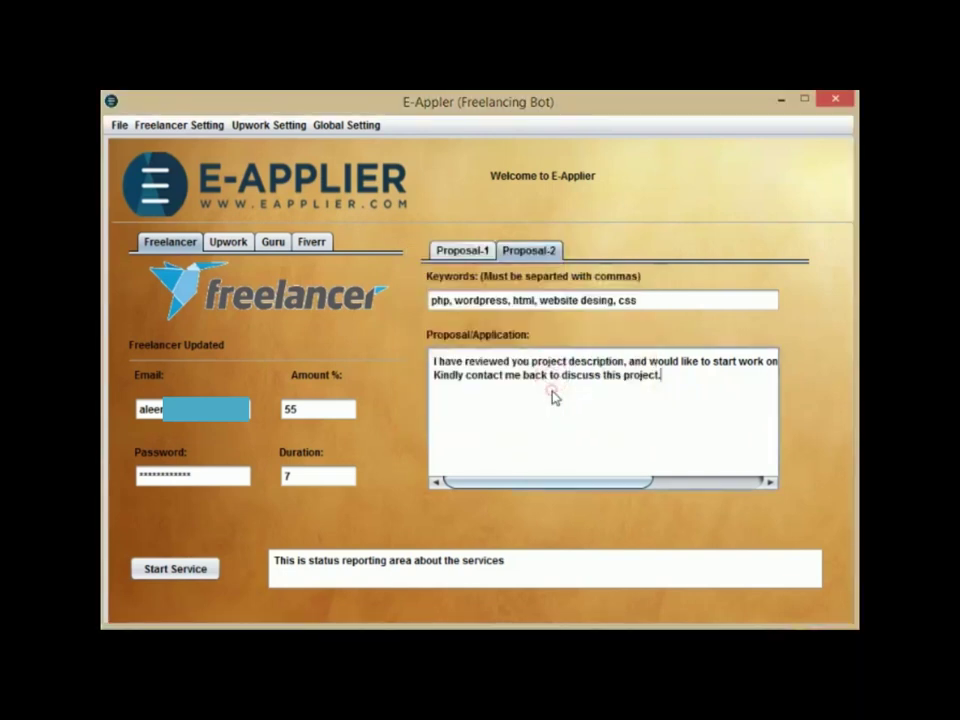
Step: In Set Pricing, enter hourly 12, then 75, 200 and 260 for the lower budget tiers
left_click(205, 126)
left_click(202, 162)
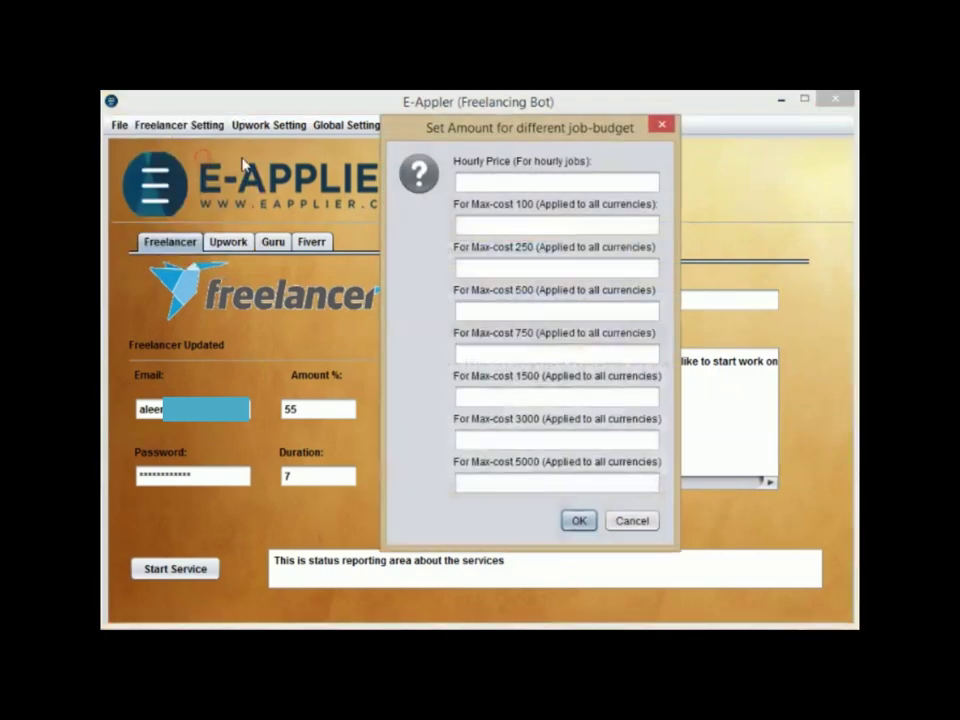
left_click(645, 184)
type("12")
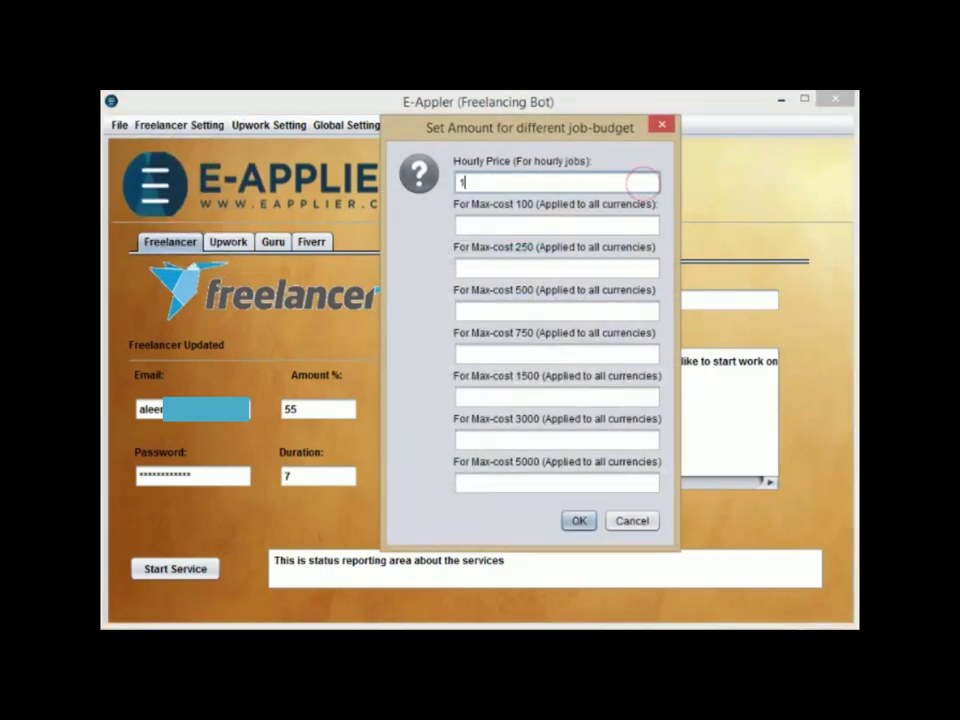
key("Tab")
type("75")
key("Tab")
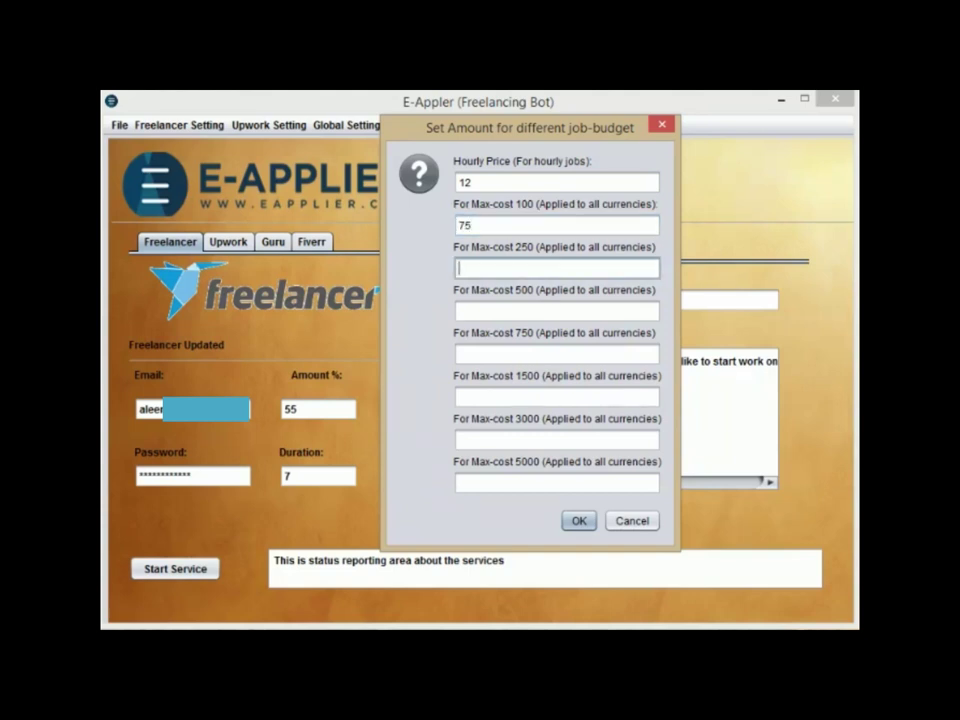
type("200")
key("Tab")
type("26")
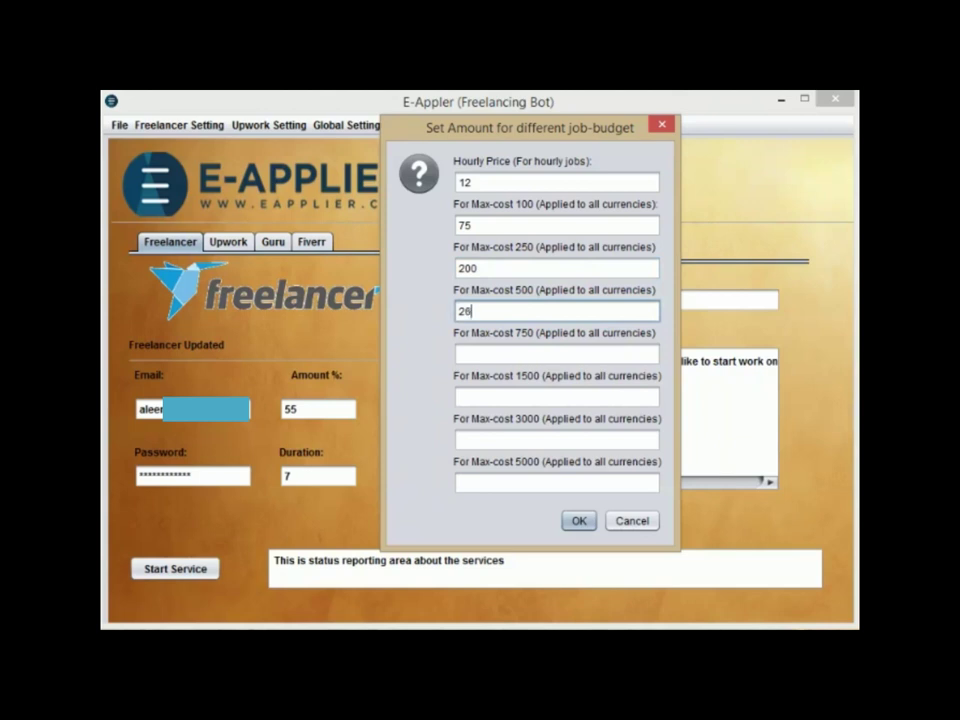
type("0")
Step: Enter 350, 500, 1500 and 3000 for the higher budget tiers and confirm the pricing
key("Tab")
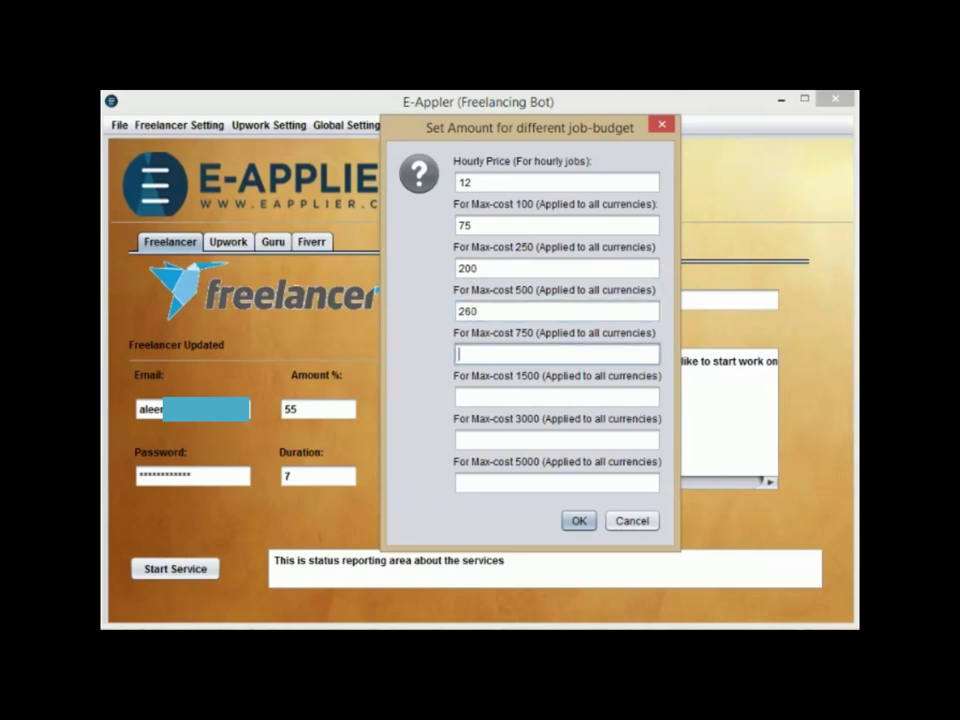
type("350")
key("Tab")
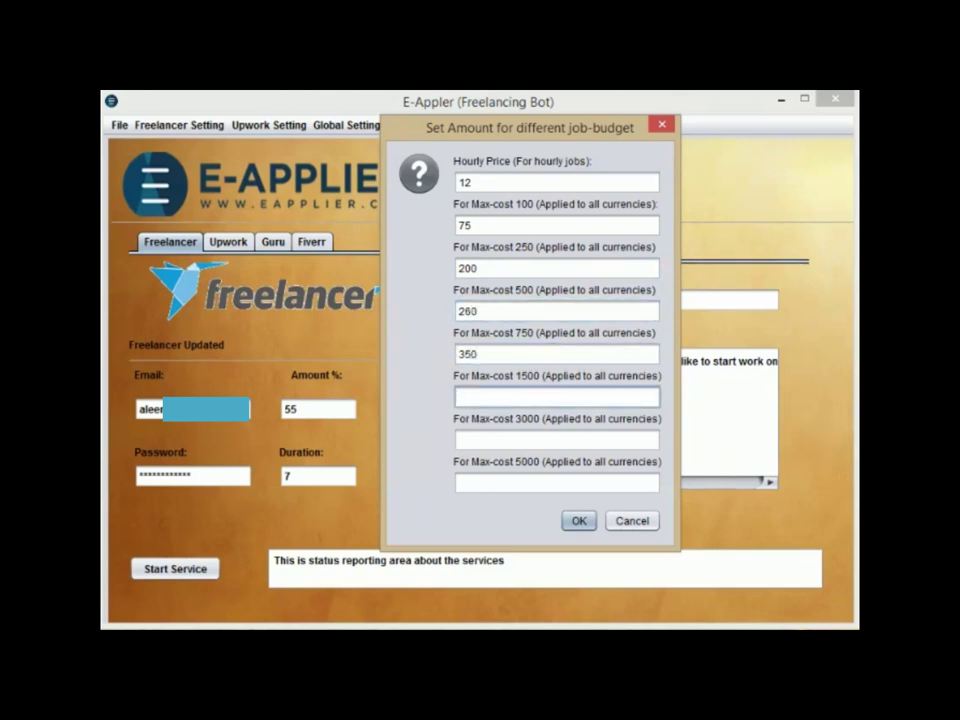
type("500")
key("Tab")
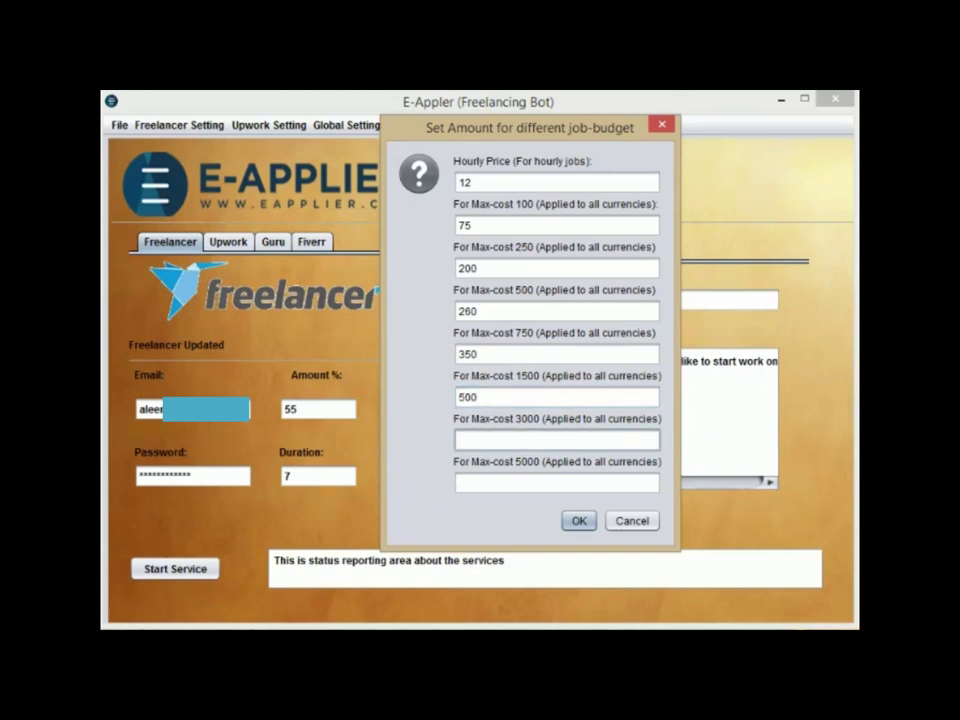
type("1500")
key("Tab")
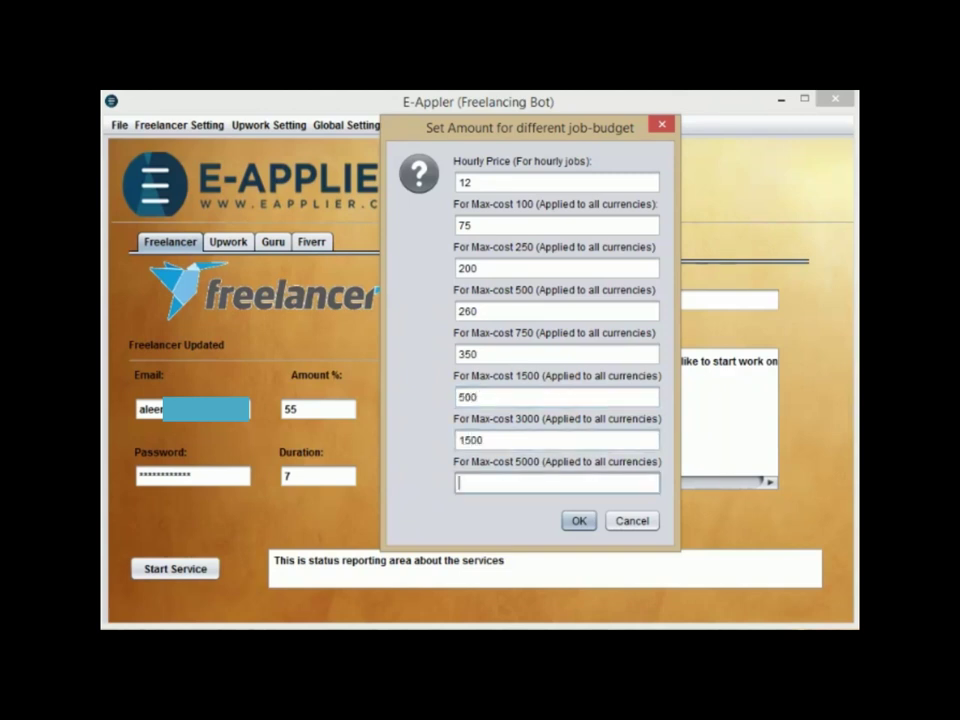
type("3000")
left_click(570, 522)
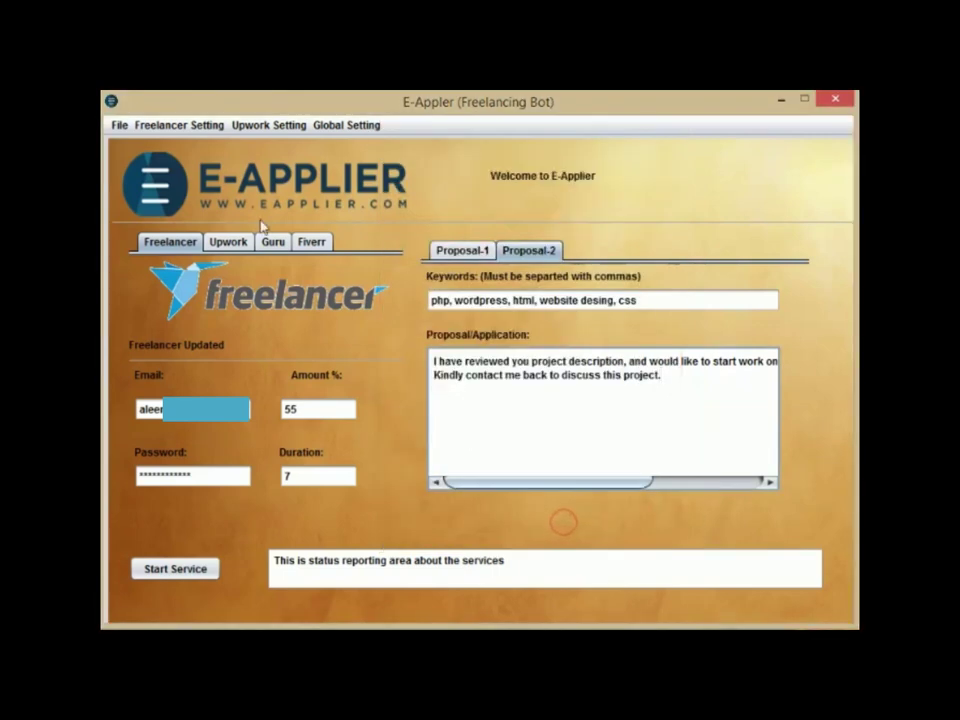
Step: In Set Durations, save 7, 10, 20, 30, 40, 50 and 60 for the max-cost 100–5000 tiers
left_click(172, 126)
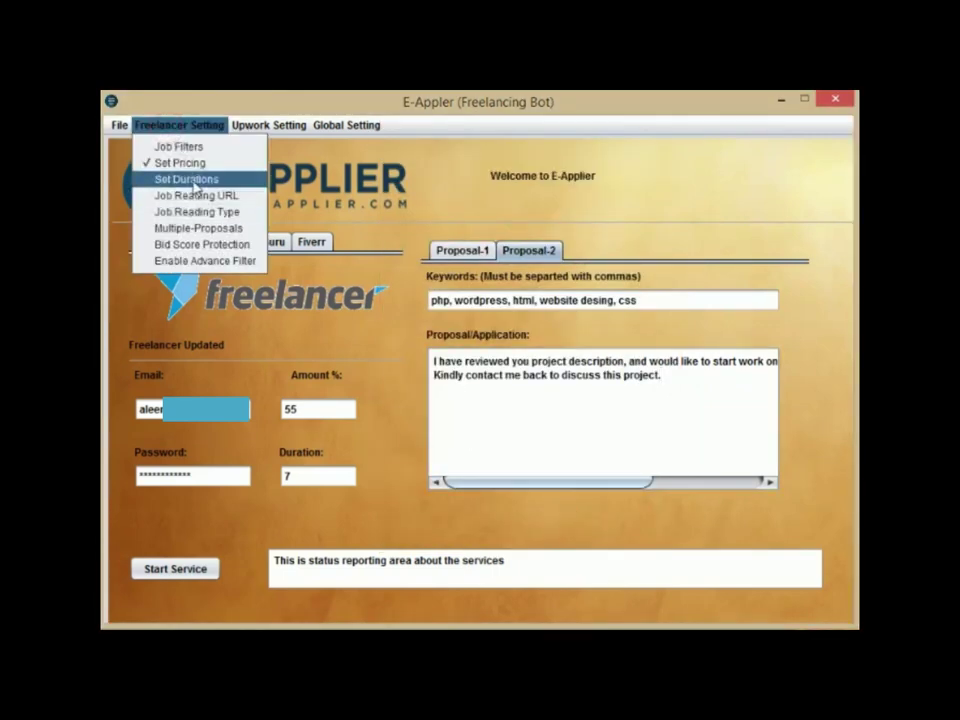
left_click(195, 184)
left_click(616, 199)
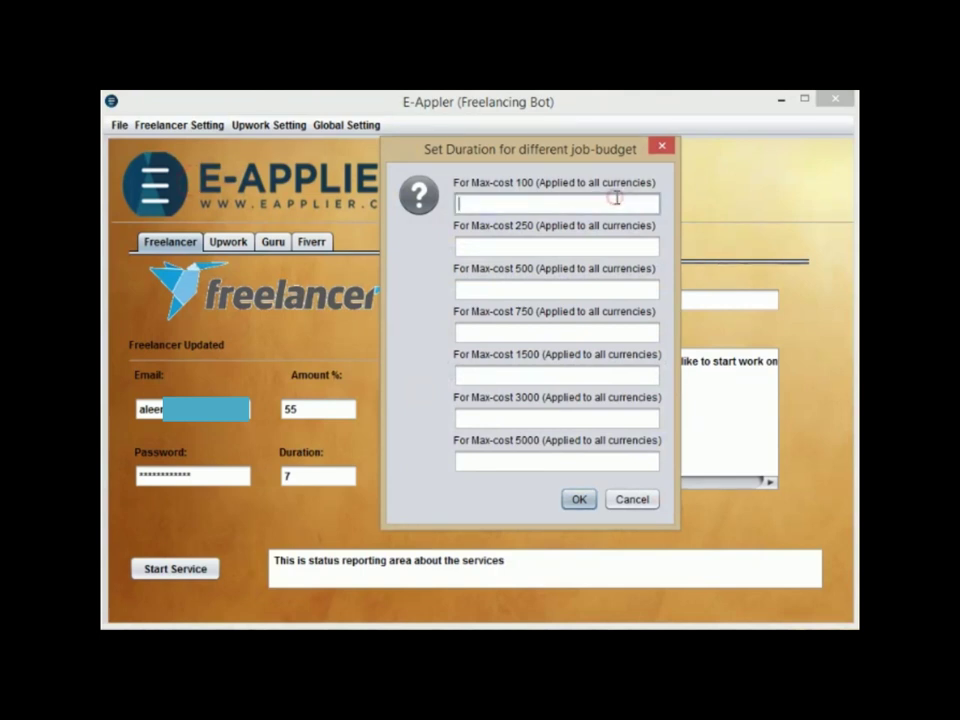
type("7")
key("Tab")
key("Tab")
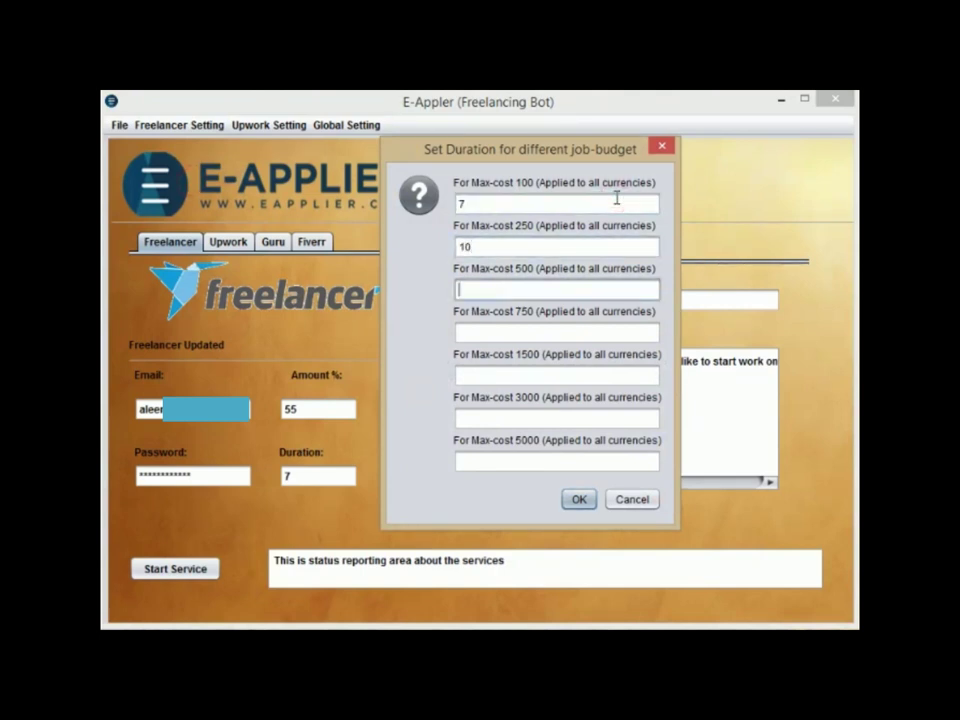
type("20")
key("Tab")
type("3")
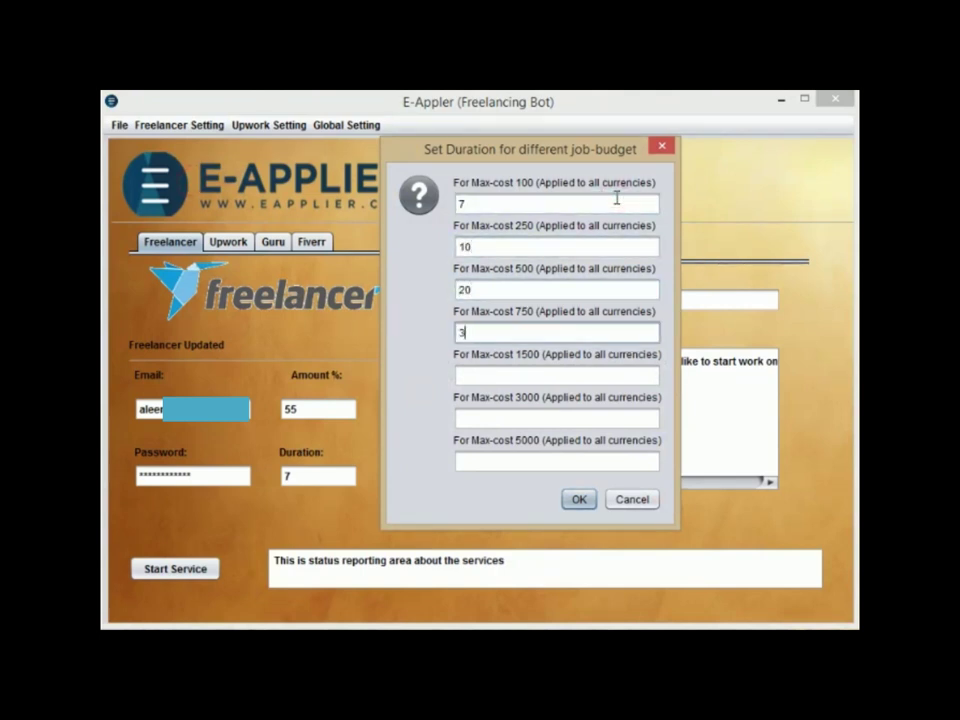
type("0")
key("Tab")
type("40")
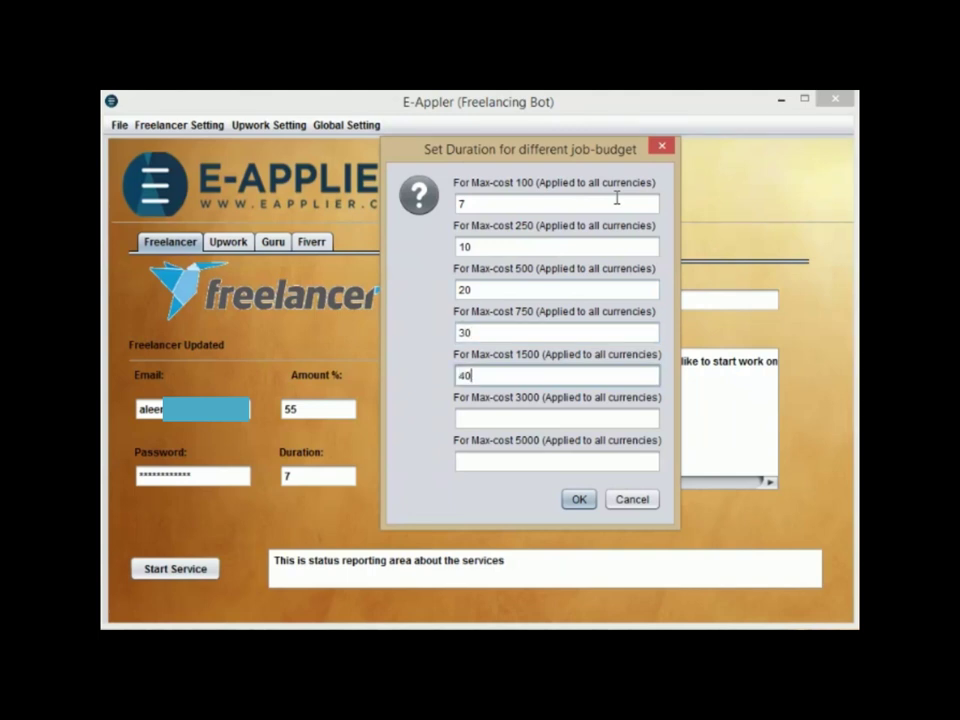
key("Tab")
type("50")
key("Tab")
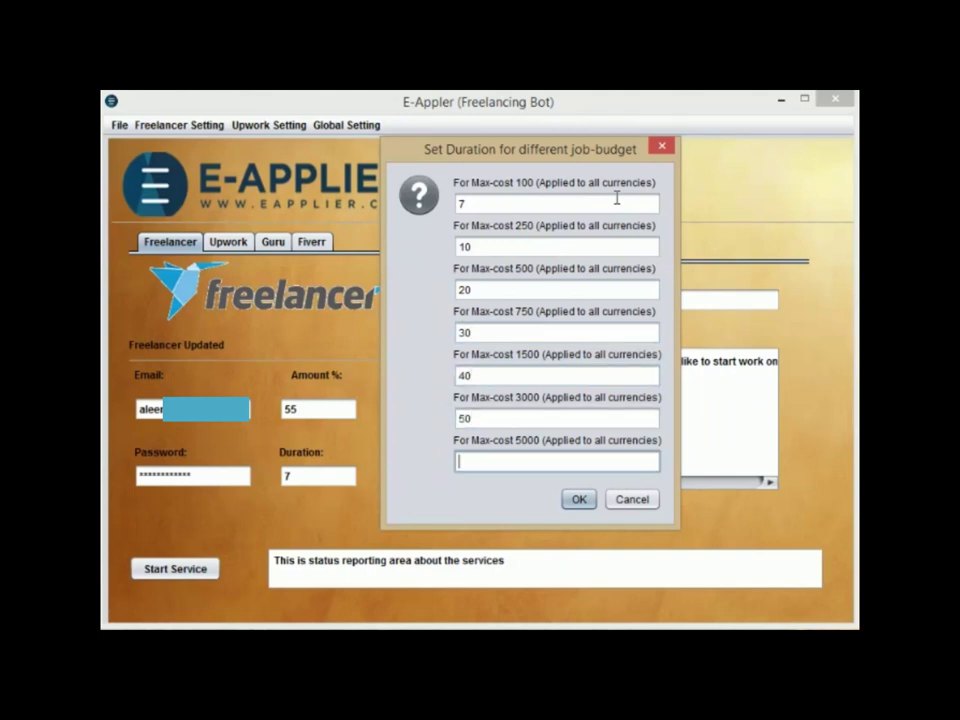
type("60")
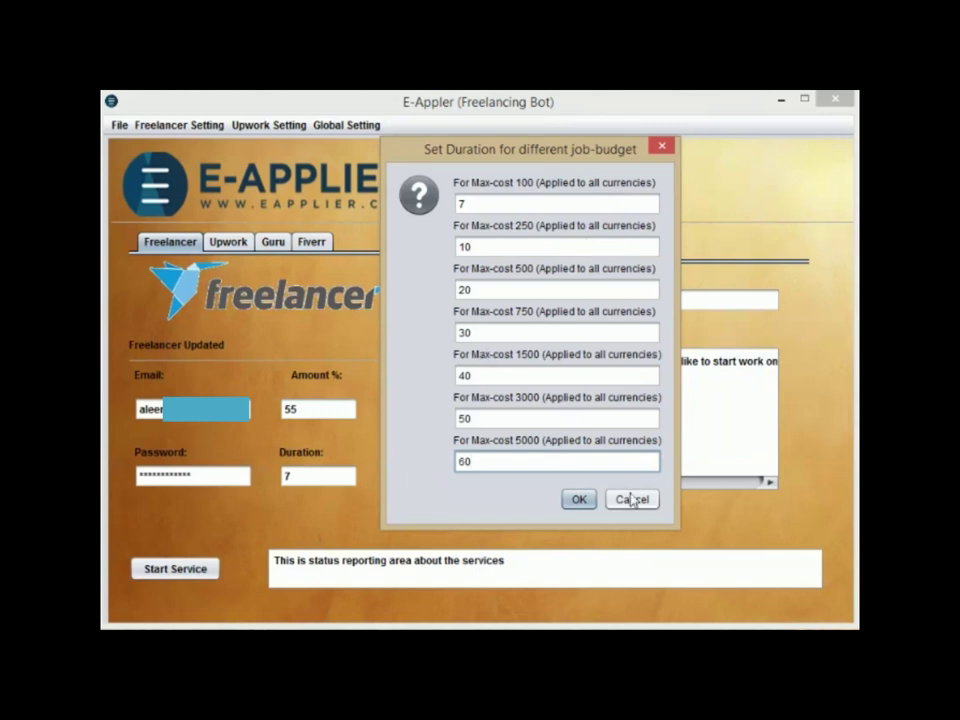
left_click(578, 499)
Step: Check the custom Job Reading URL and cancel without changing it
left_click(179, 125)
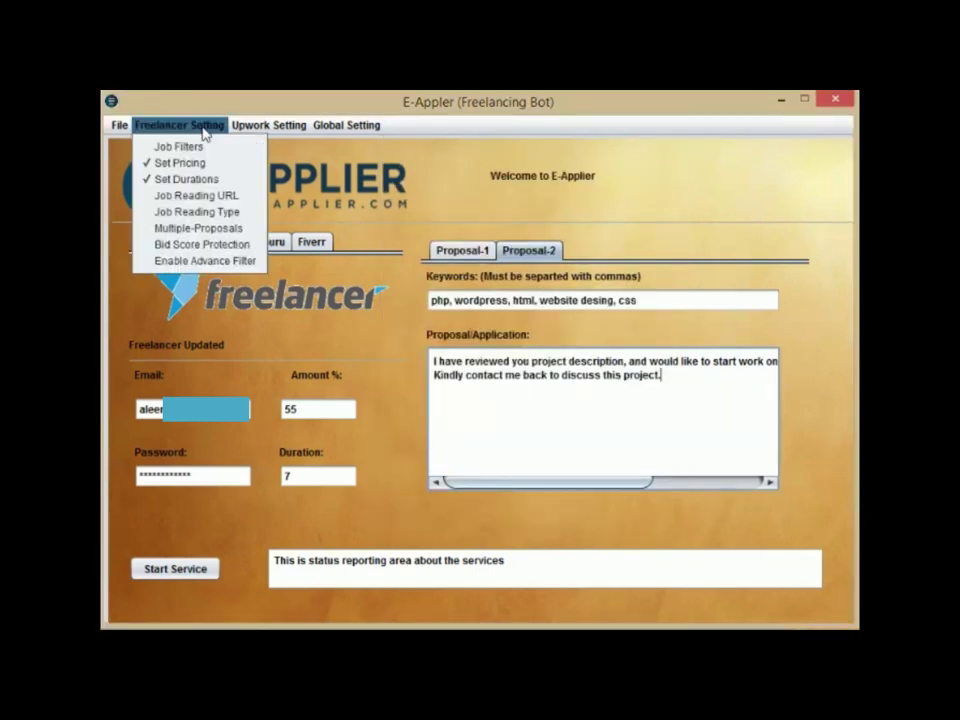
left_click(205, 196)
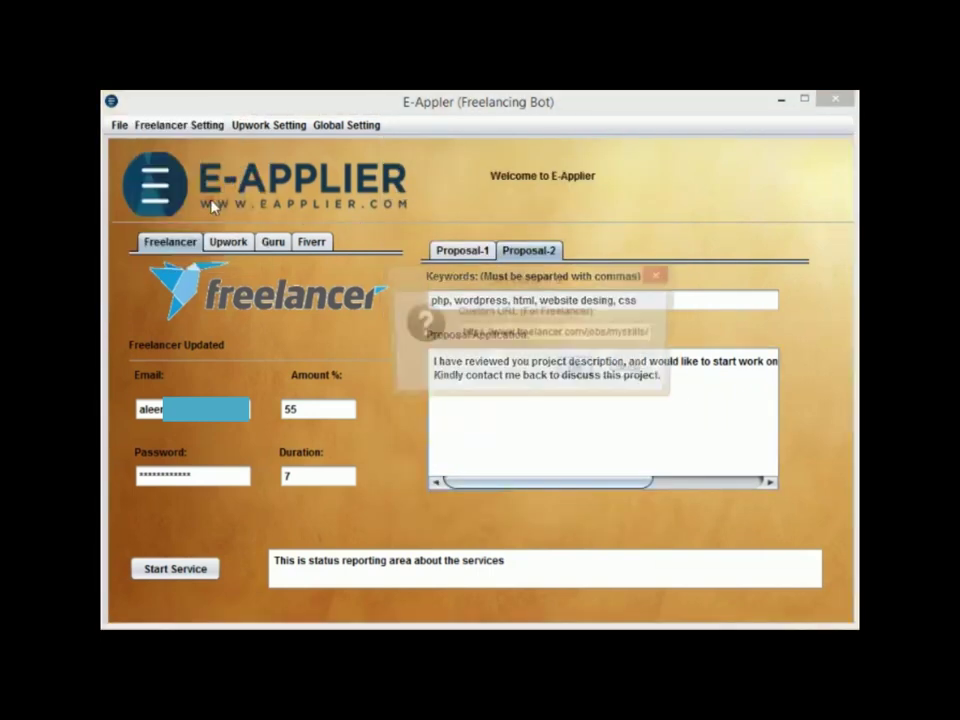
triple_click(617, 332)
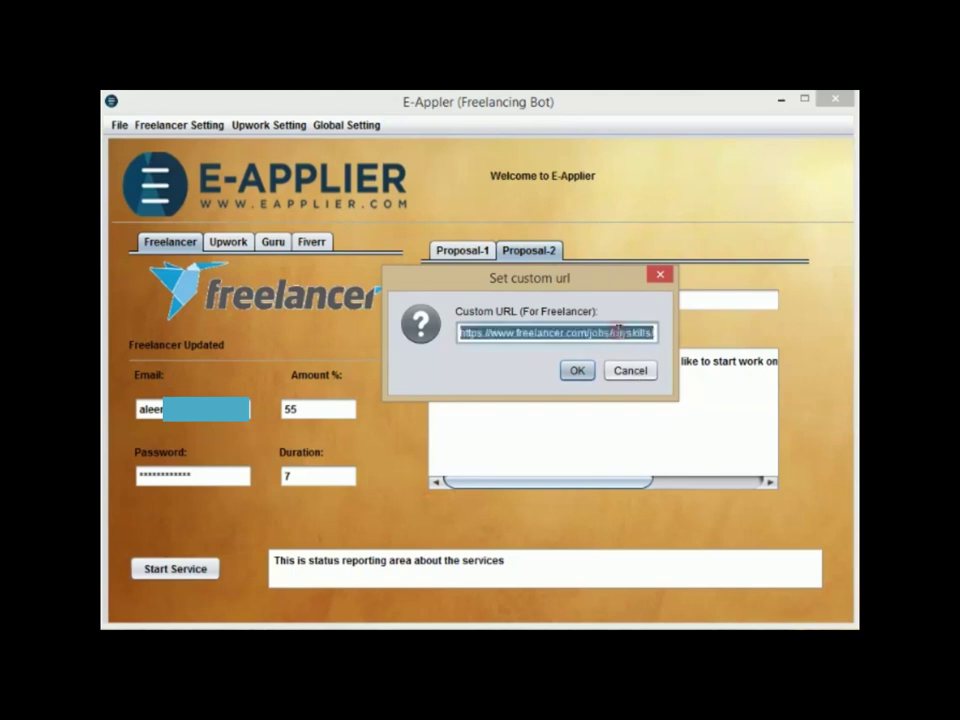
left_click(631, 377)
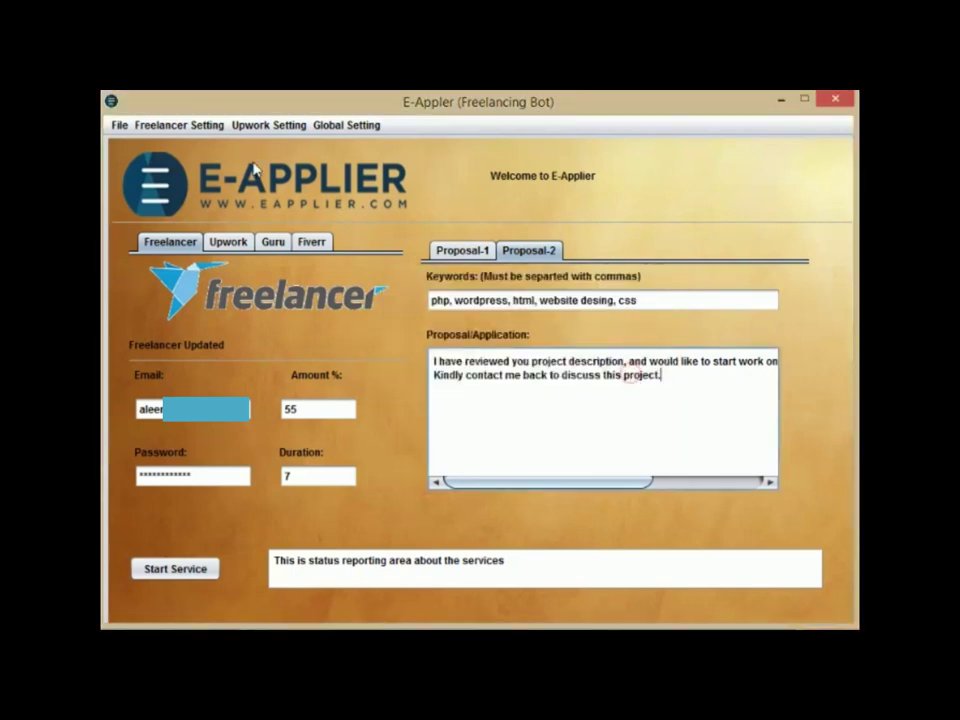
Step: Set Job Reading Type to 'Read only notified latest jobs'
left_click(190, 125)
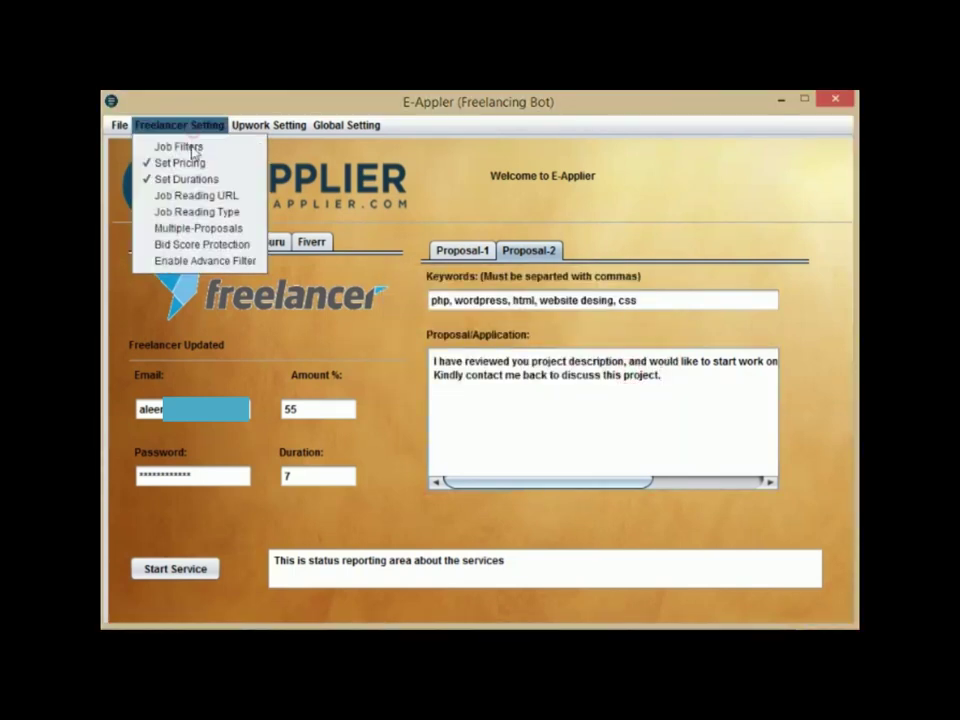
left_click(196, 214)
left_click(608, 335)
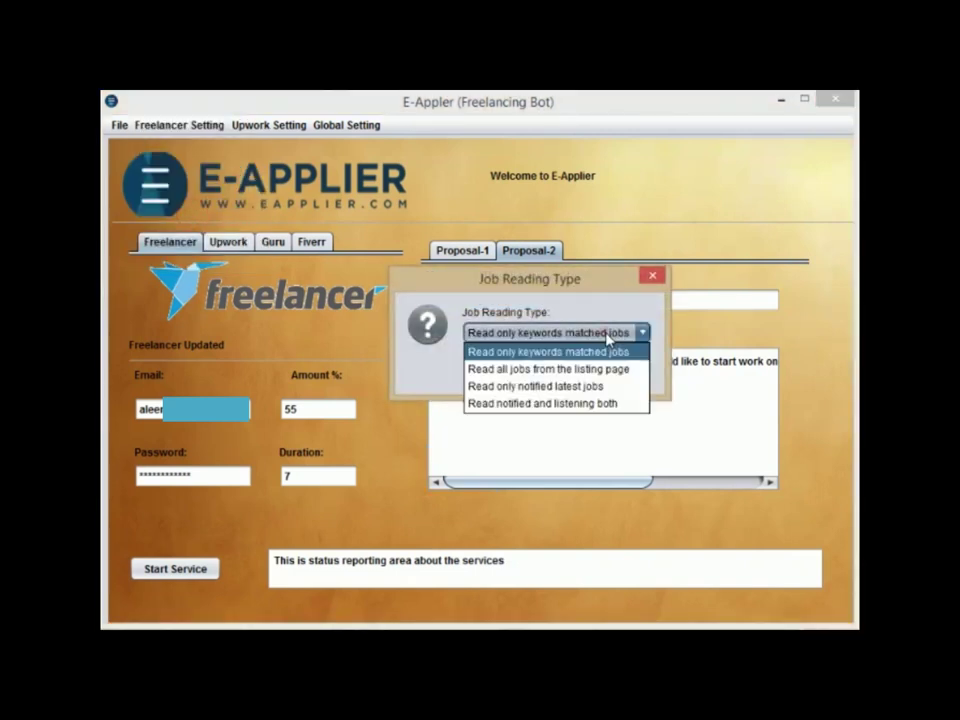
left_click(525, 387)
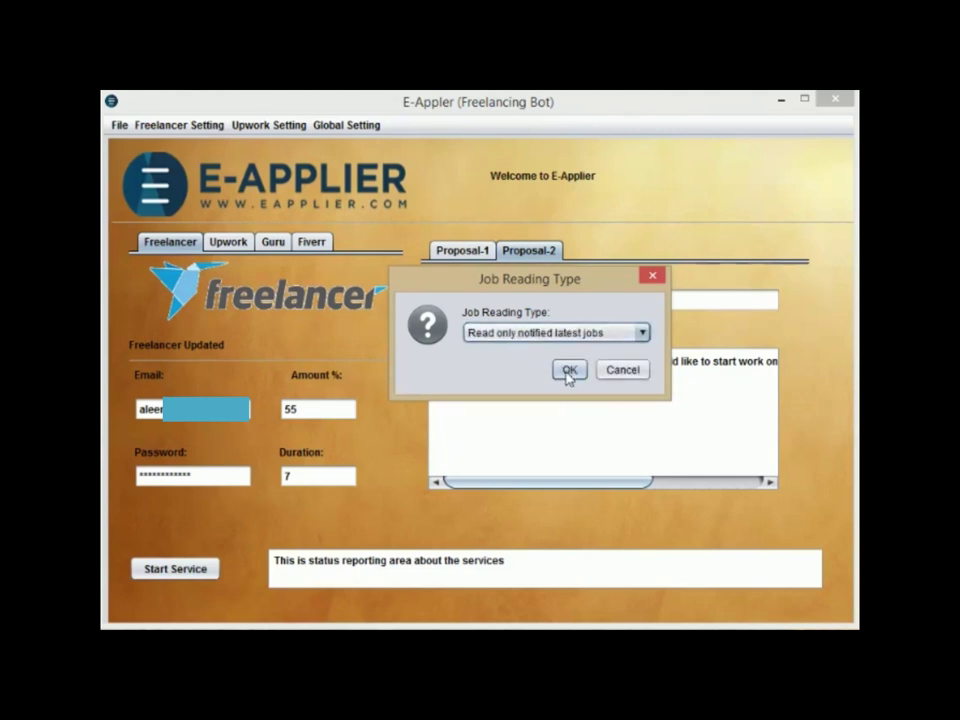
left_click(569, 370)
left_click(205, 127)
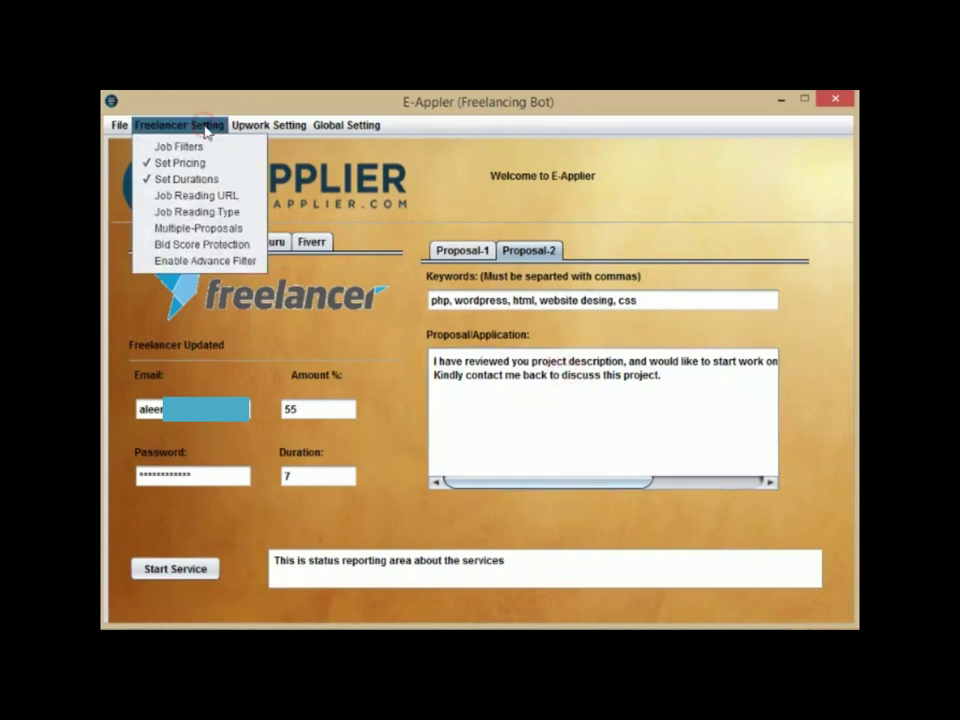
left_click(214, 228)
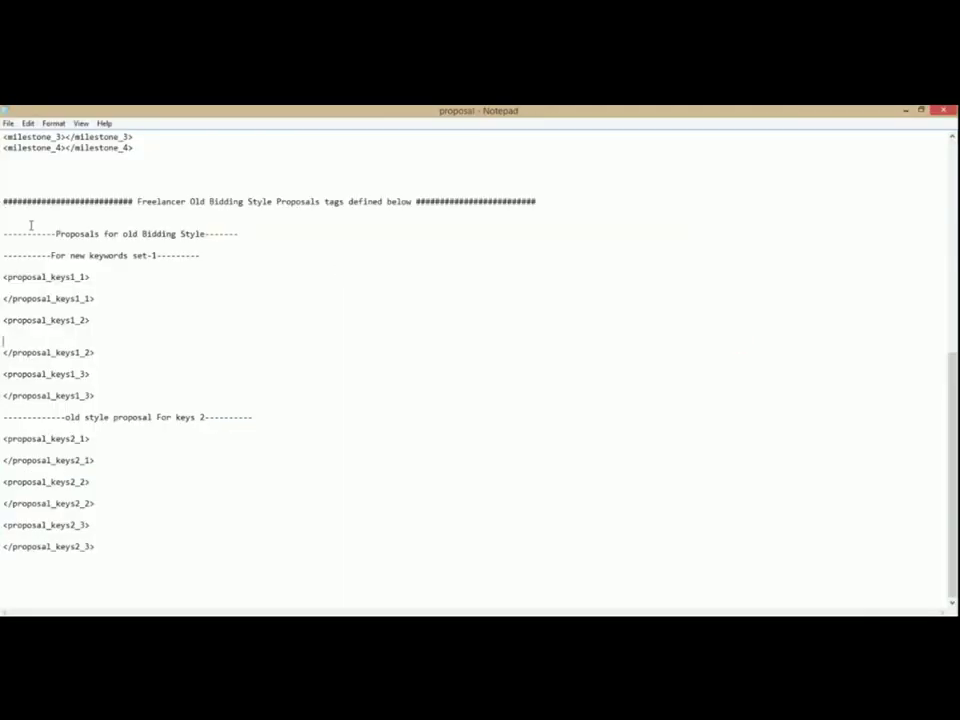
left_click(105, 396)
key("shift+Up")
key("shift+Up")
key("shift+Up")
key("shift+Up")
key("shift+Up")
key("shift+Up")
key("shift+Up")
key("shift+Up")
key("shift+Up")
key("shift+Up")
key("shift+Up")
key("shift+Up")
key("shift+Up")
key("shift+Up")
key("shift+Up")
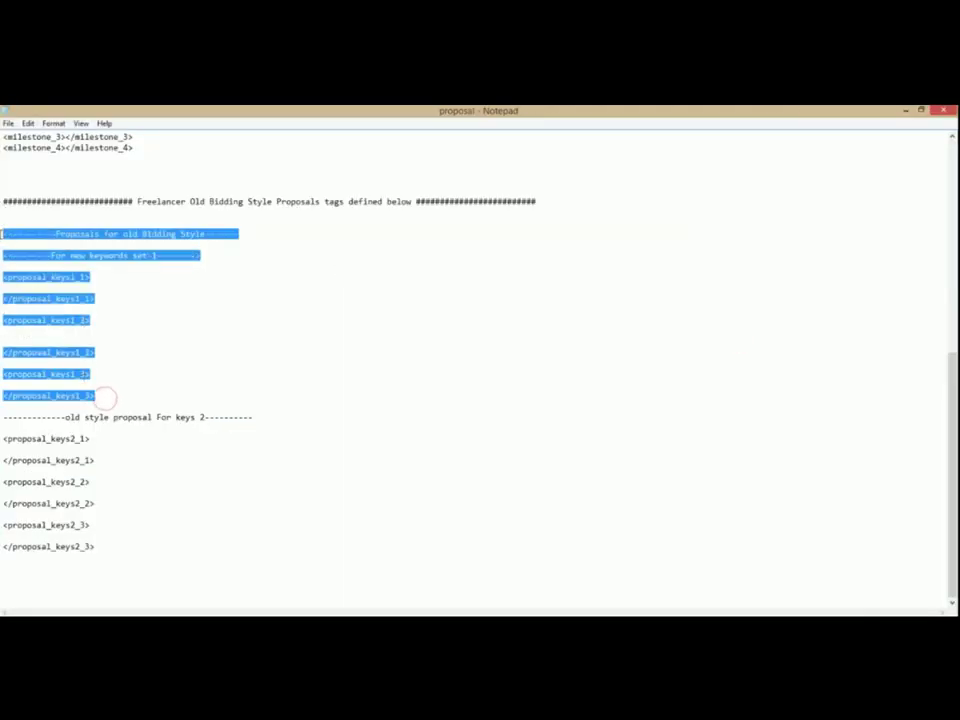
left_click(107, 547)
key("shift+Up")
key("shift+Up")
key("shift+Up")
key("shift+Up")
key("shift+Up")
key("shift+Up")
key("shift+Up")
key("shift+Up")
key("shift+Up")
key("shift+Up")
key("shift+Up")
key("shift+Up")
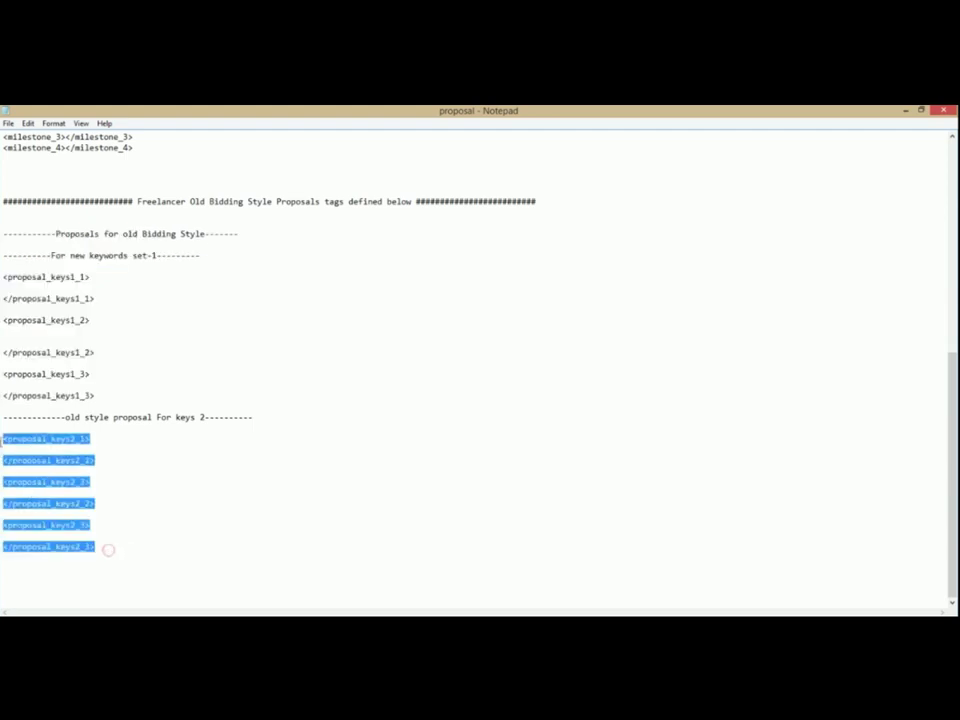
key("shift+Home")
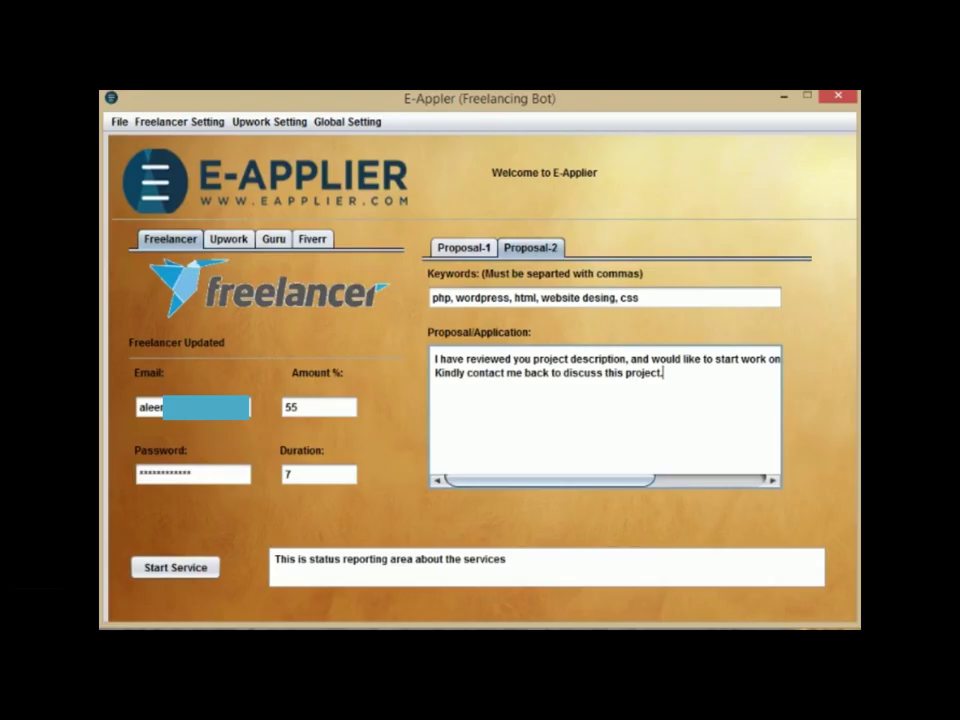
Step: Enable Bid Score Protection, then cancel the bid score prompt without entering a score
left_click(206, 122)
left_click(199, 227)
key("ctrl+a")
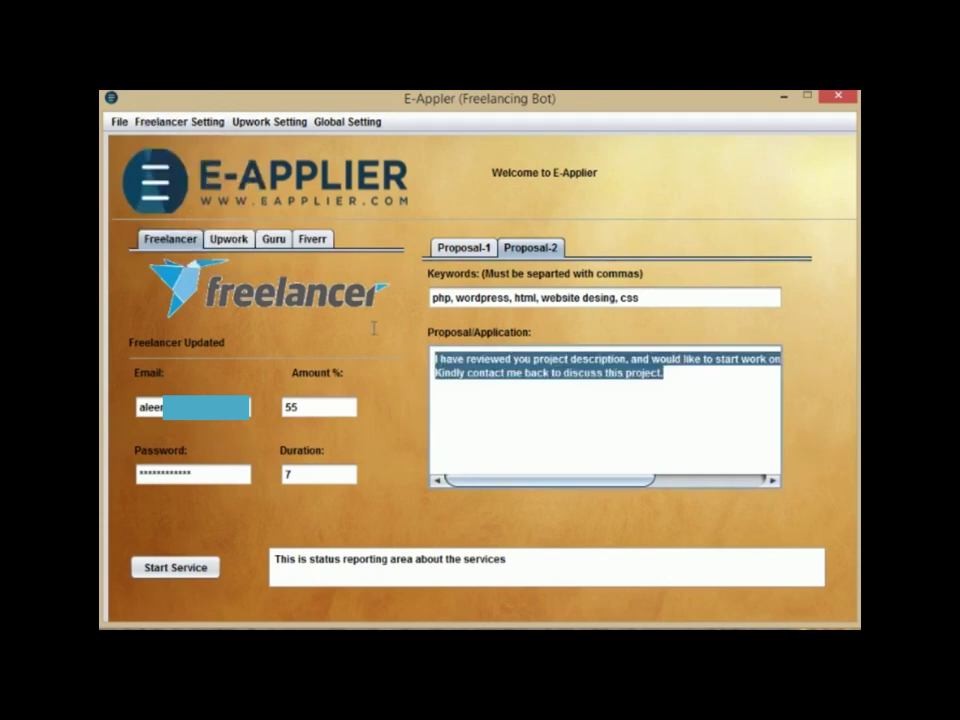
left_click(157, 122)
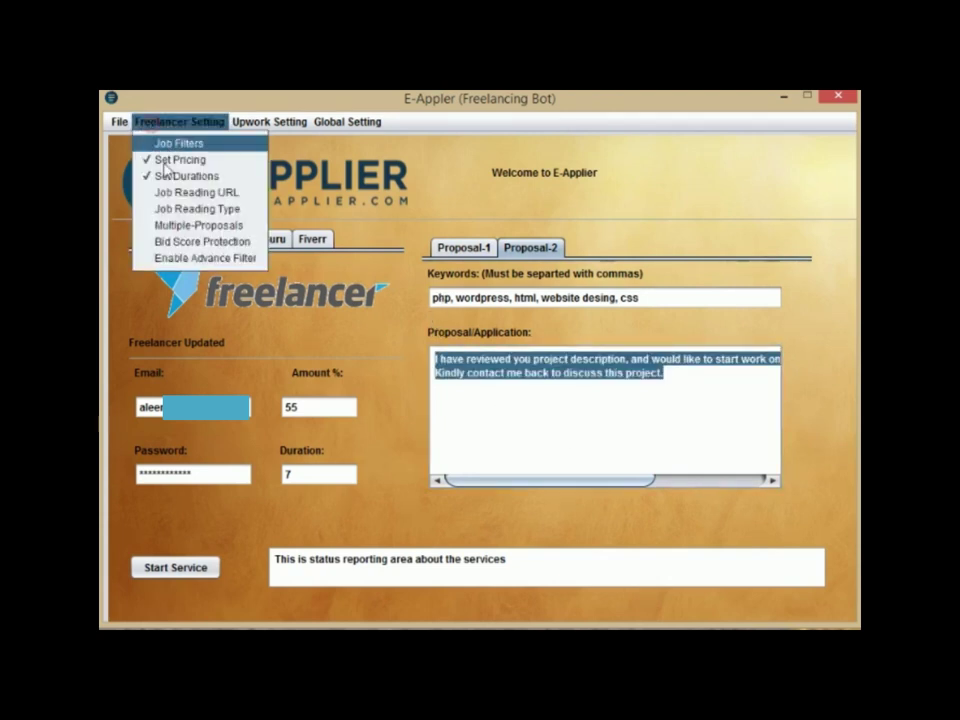
left_click(175, 241)
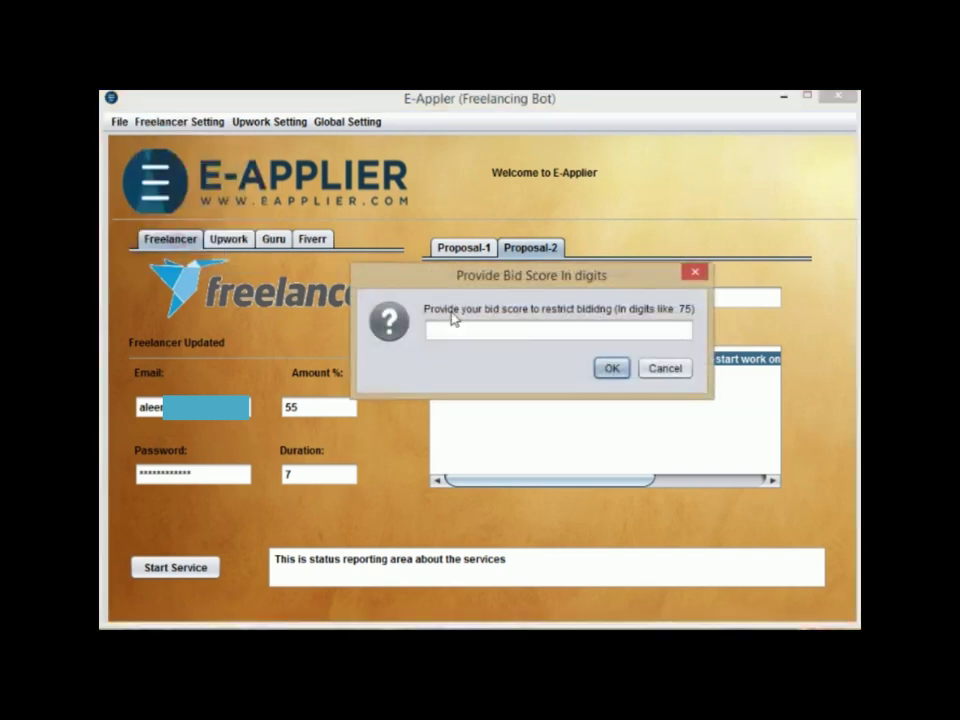
left_click(551, 334)
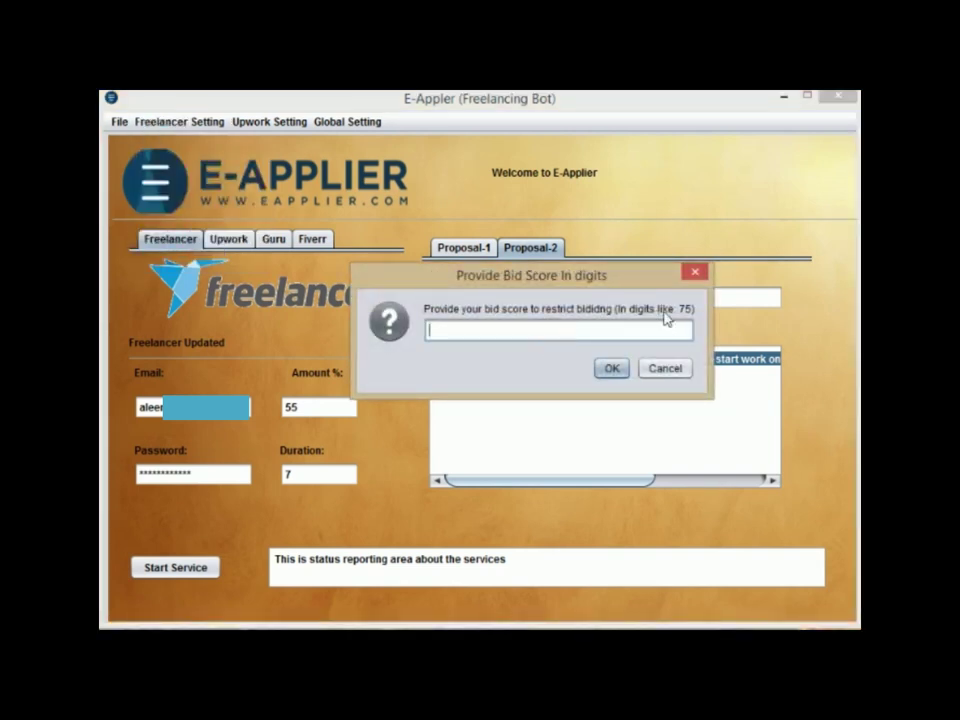
left_click(685, 370)
Step: Switch Bid Score Protection back off and verify it is unchecked in the Freelancer Setting menu
left_click(207, 121)
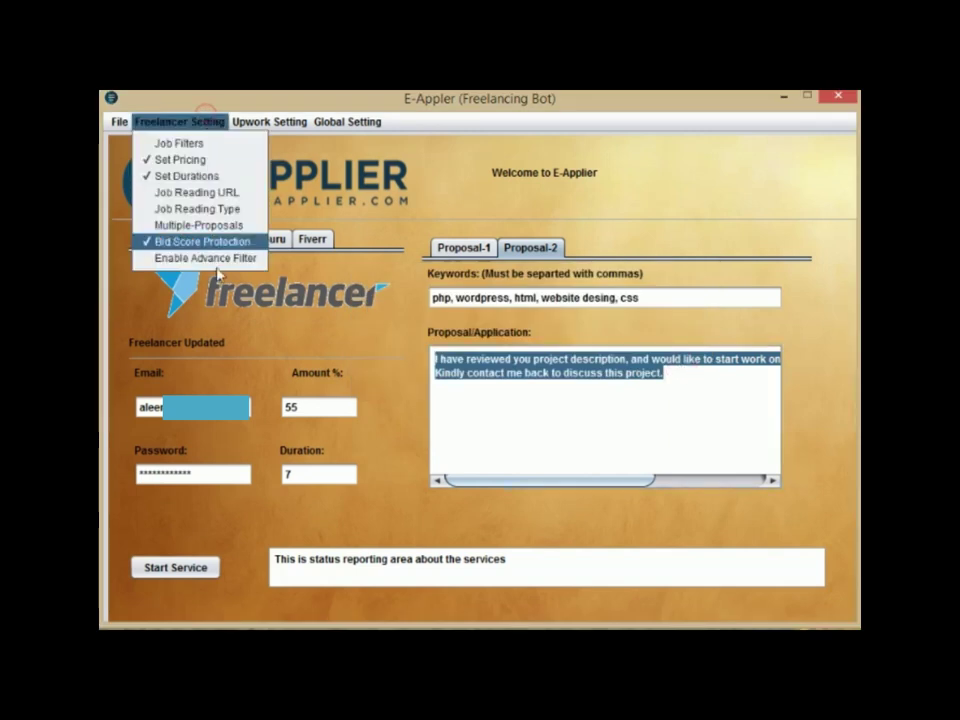
left_click(214, 241)
left_click(176, 125)
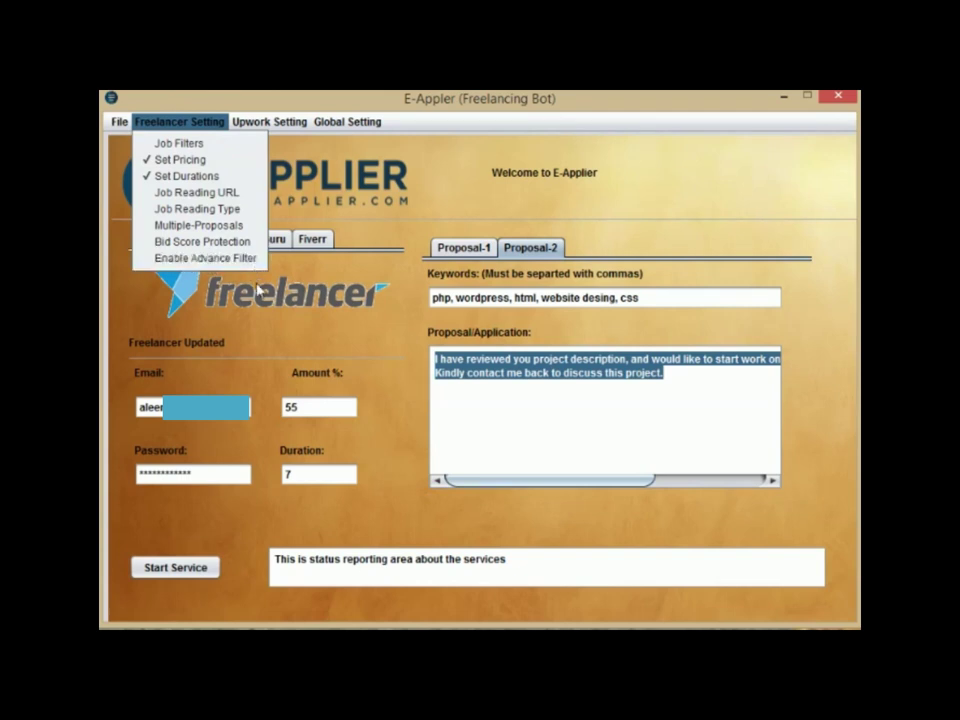
left_click(213, 260)
Step: Open the Job Reading Setting and cancel it without changes
left_click(350, 123)
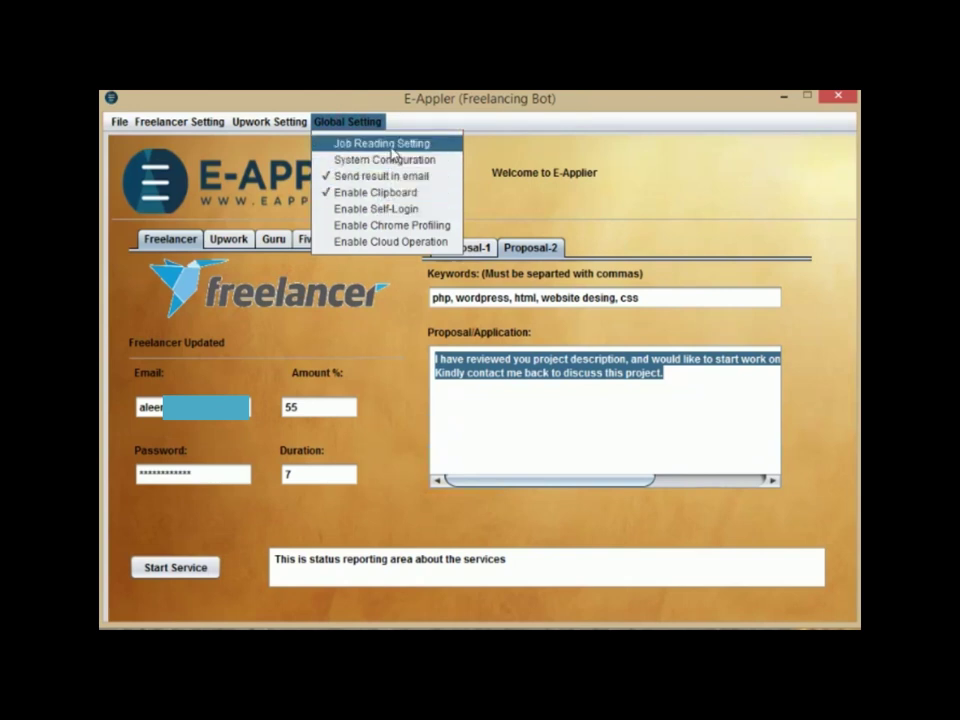
left_click(385, 143)
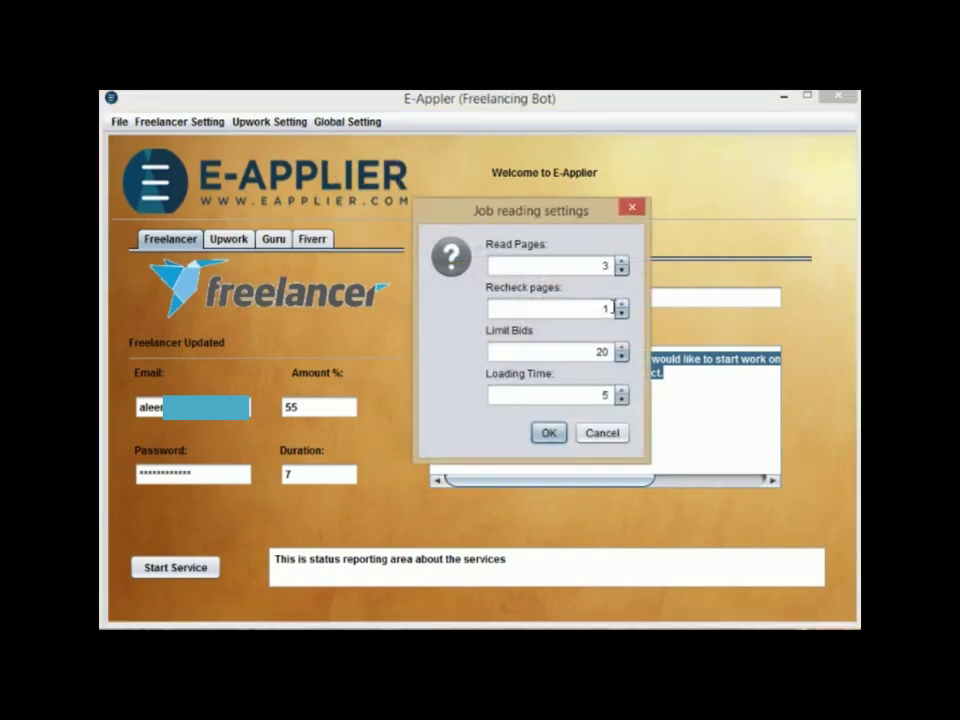
left_click(614, 432)
Step: Set System Configuration to search jobs by Skills, keeping Windows and Chrome
left_click(357, 125)
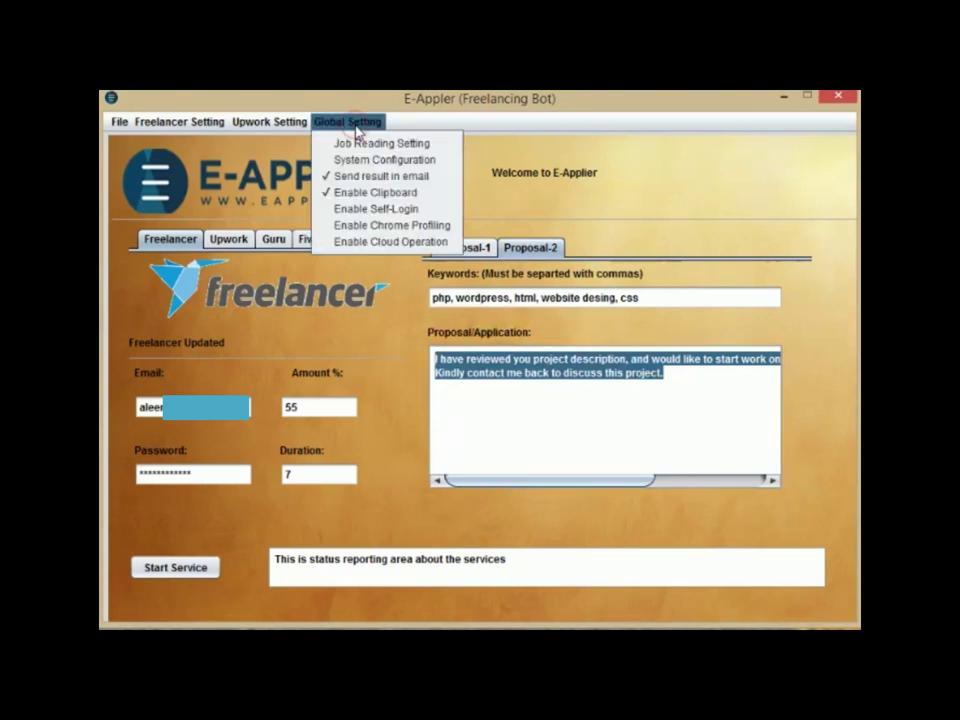
left_click(360, 160)
left_click(578, 289)
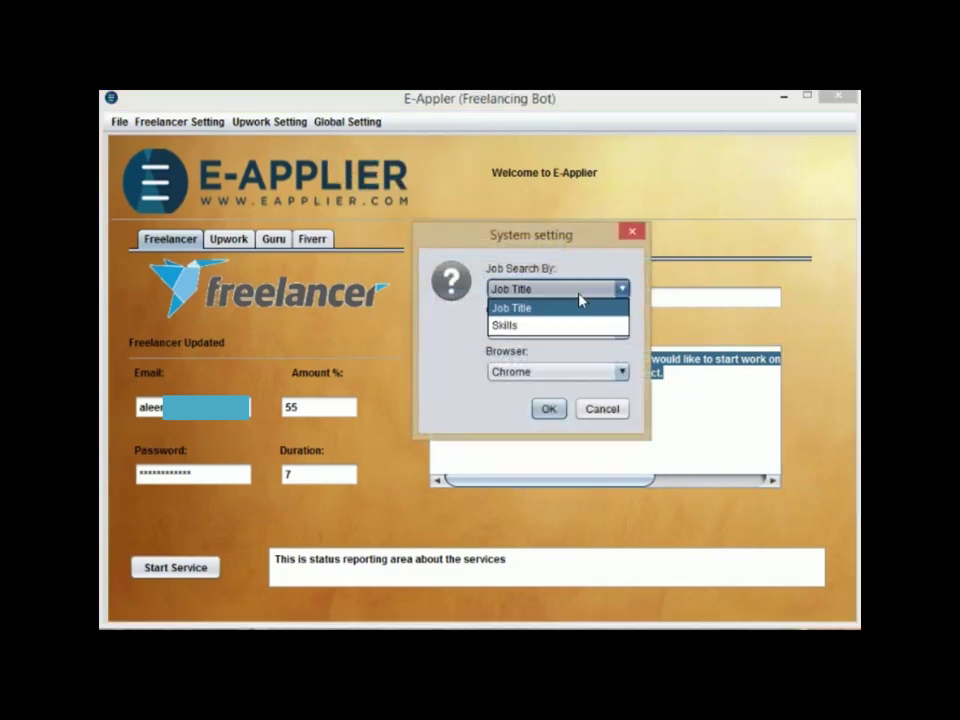
left_click(580, 326)
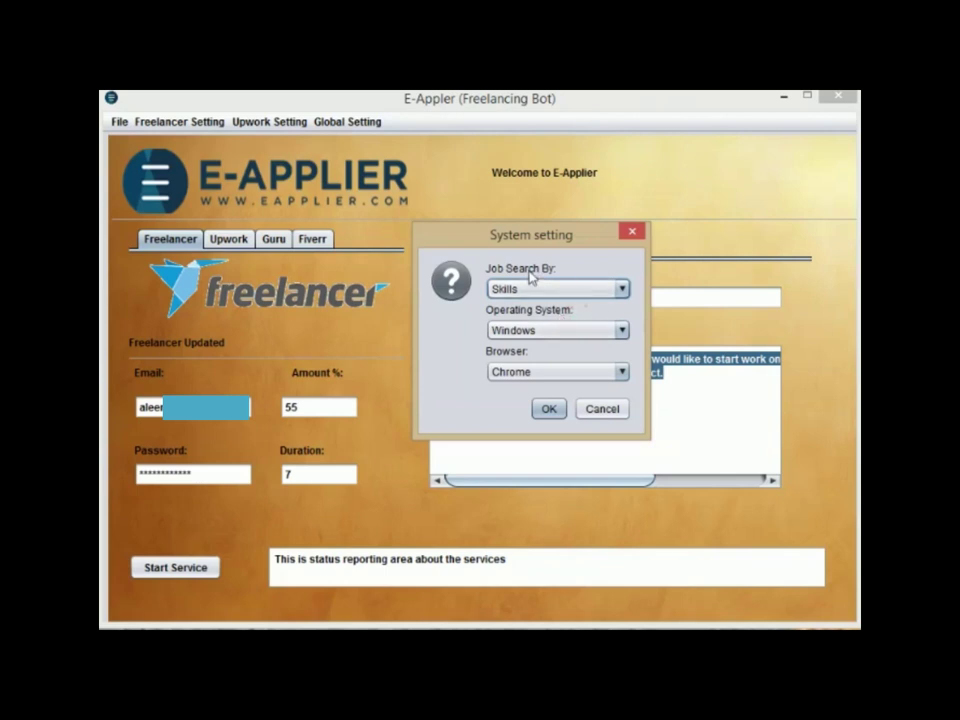
left_click(553, 333)
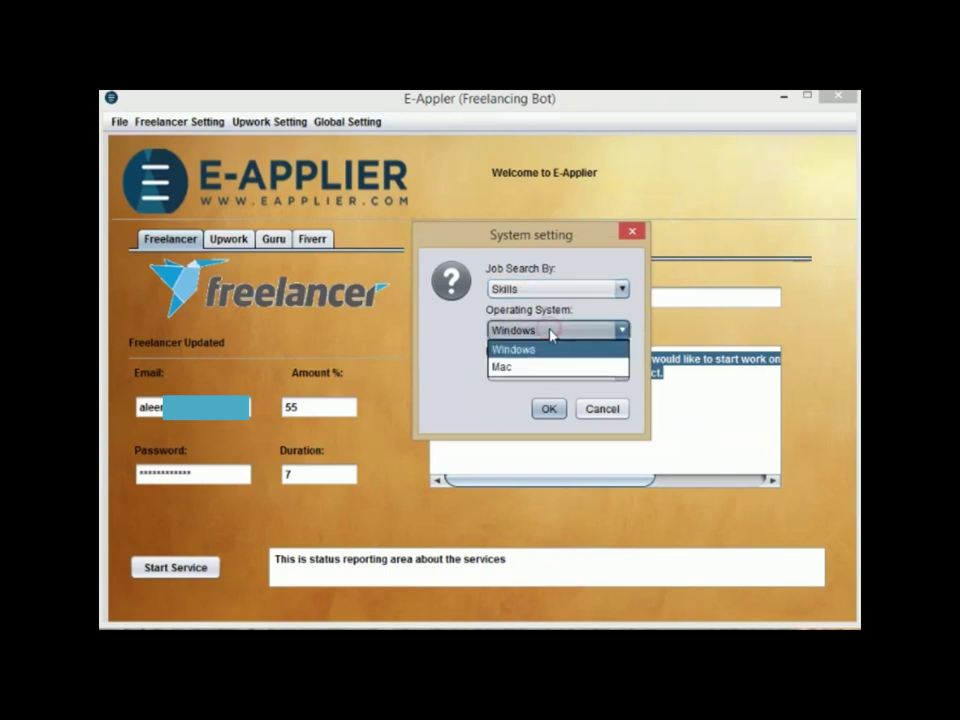
left_click(551, 332)
left_click(553, 375)
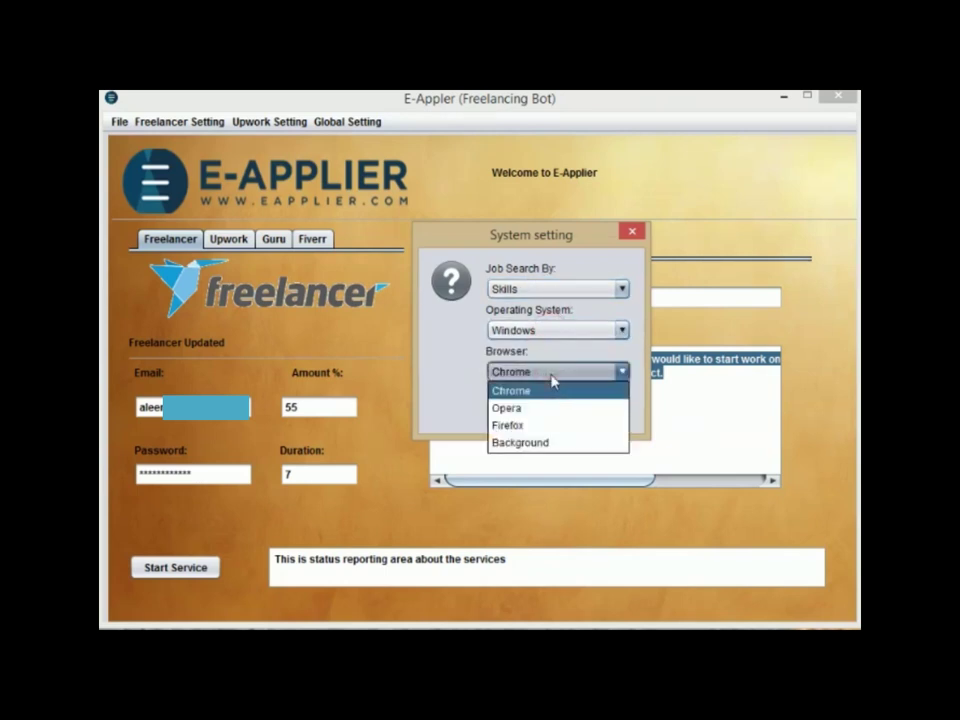
left_click(553, 378)
left_click(549, 407)
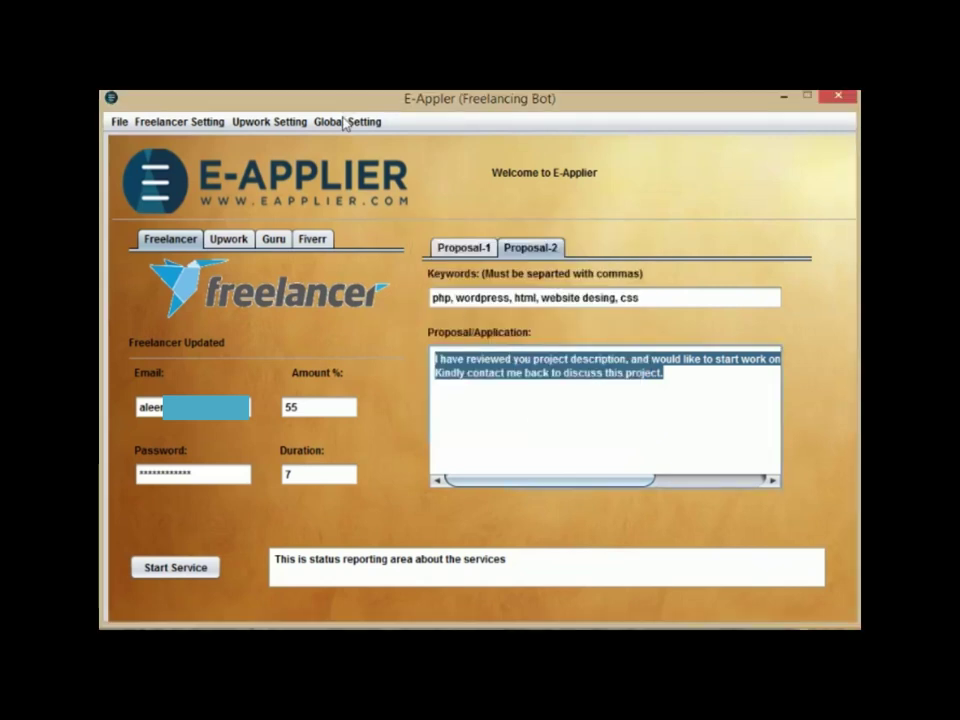
left_click(344, 122)
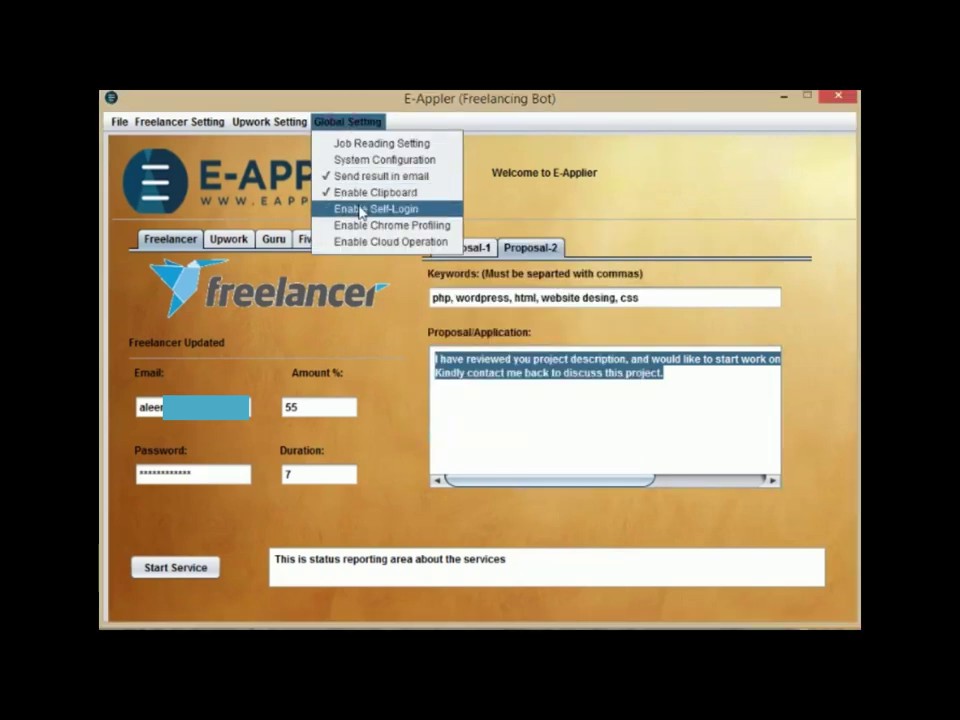
Step: Enable Self-Login in Global Setting and start the Freelancer bidding service
left_click(361, 210)
left_click(342, 121)
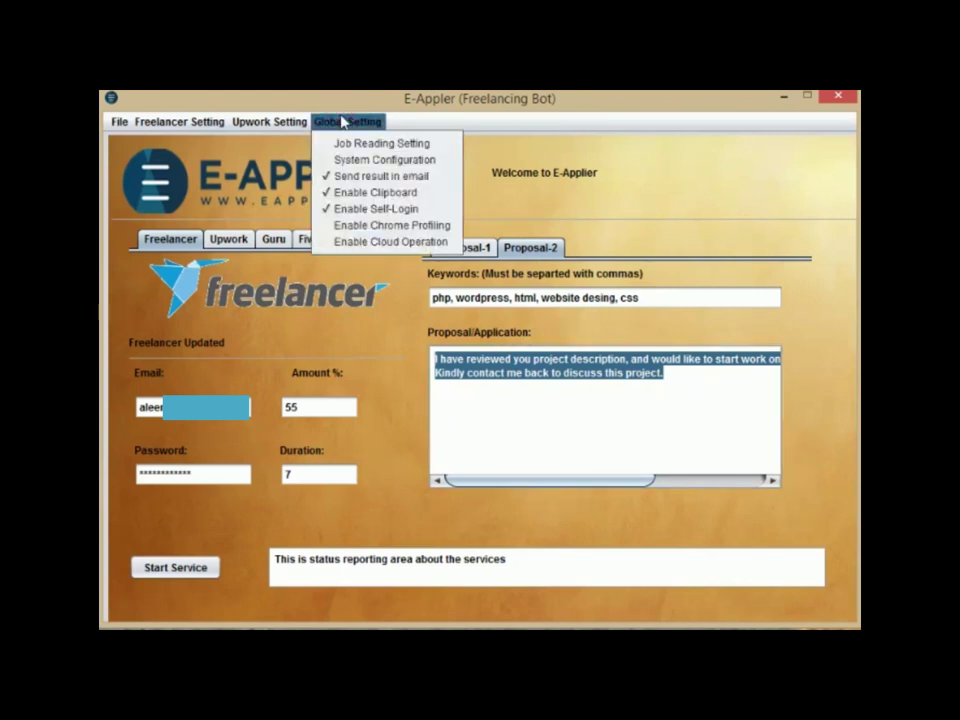
left_click(343, 122)
left_click(214, 568)
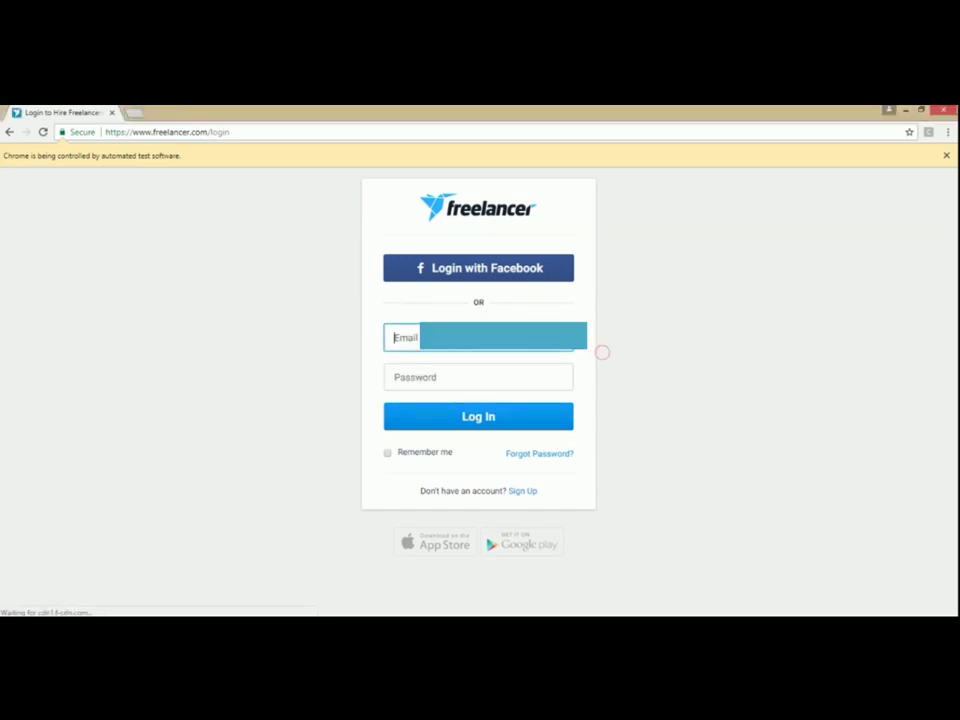
Step: Sign in to Freelancer with the account e-mail and password
type("aleem")
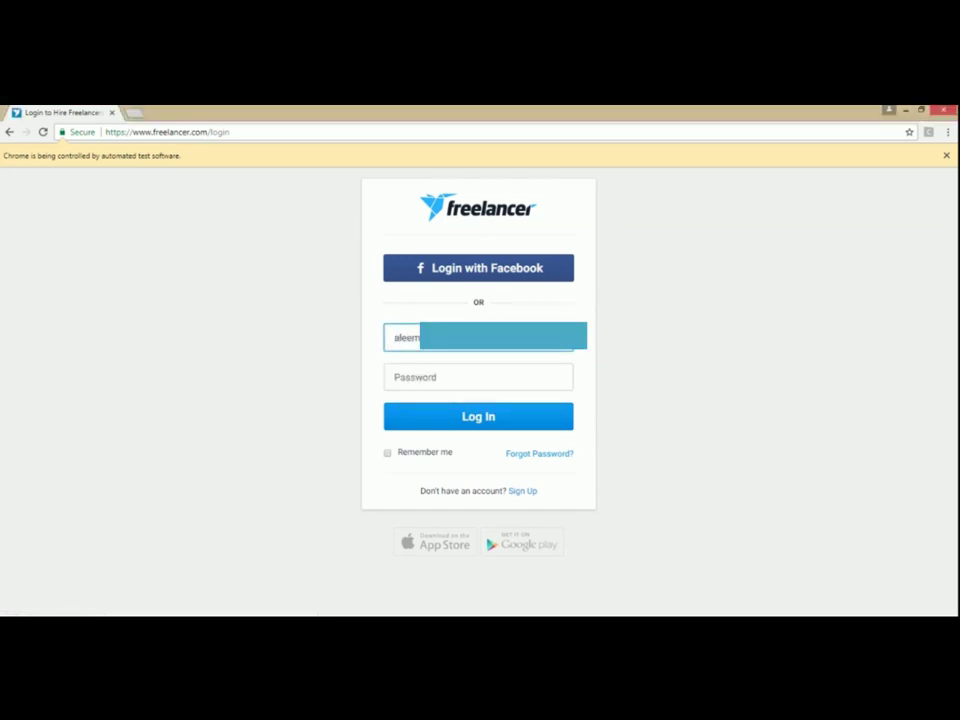
left_click(478, 377)
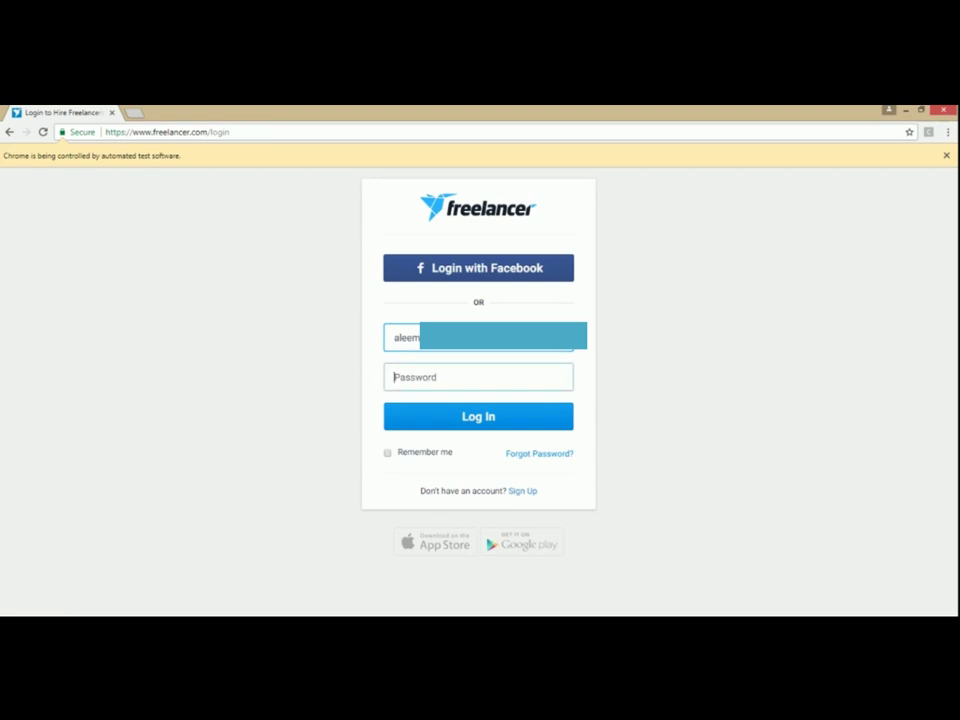
type("a")
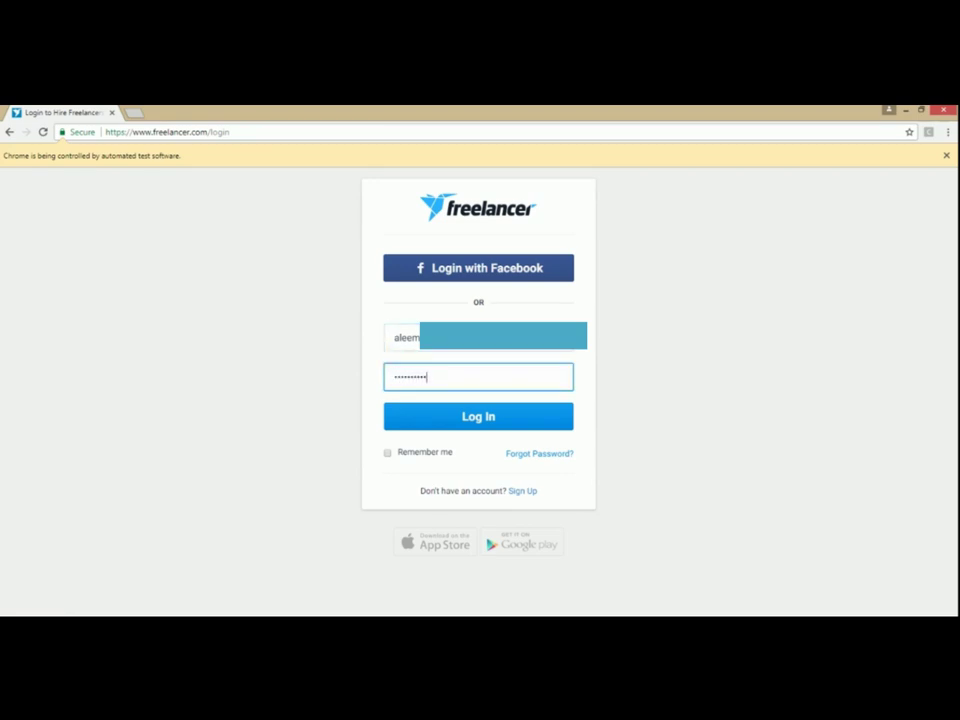
key("Return")
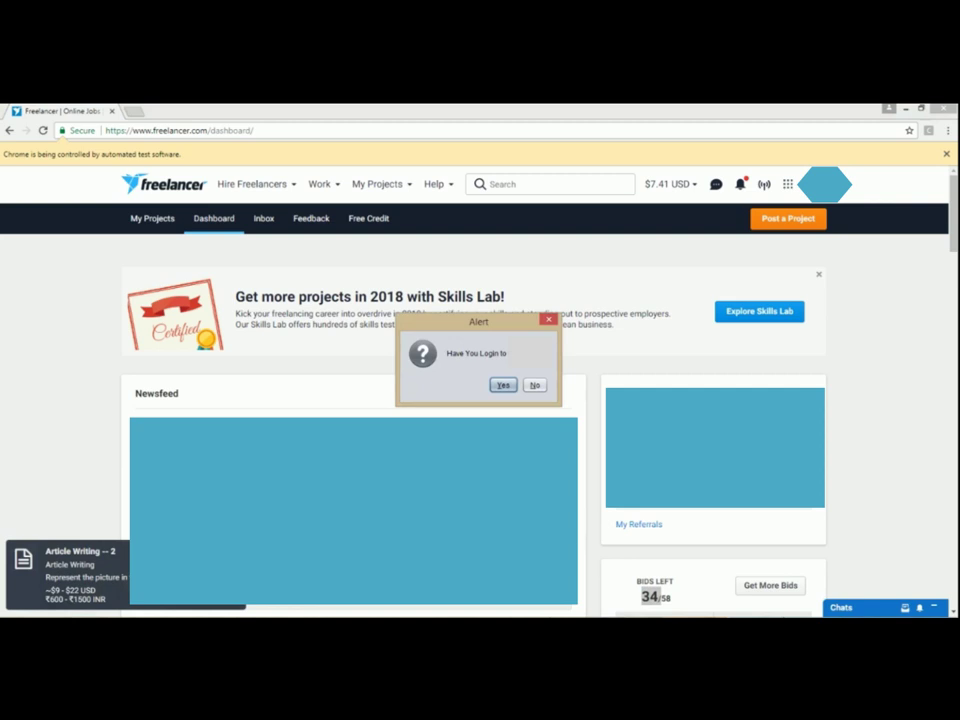
Step: Answer Yes to the bot's 'Have You Login' alert so bidding continues
left_click(503, 385)
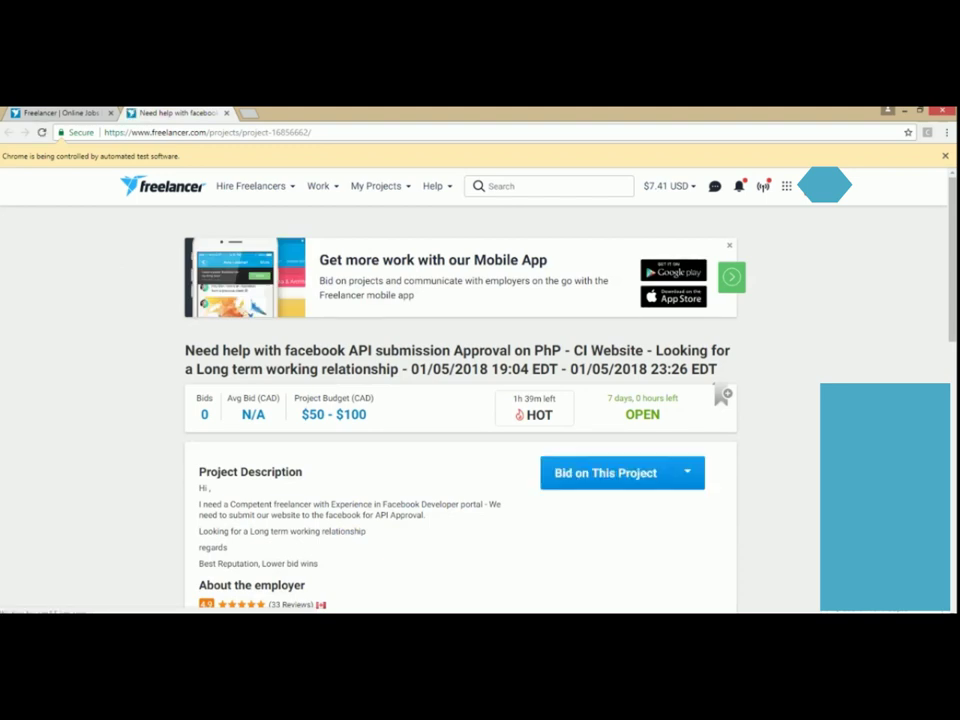
Step: Bid on the facebook API project with the standard 'I have reviewed you project description' proposal
left_click(605, 473)
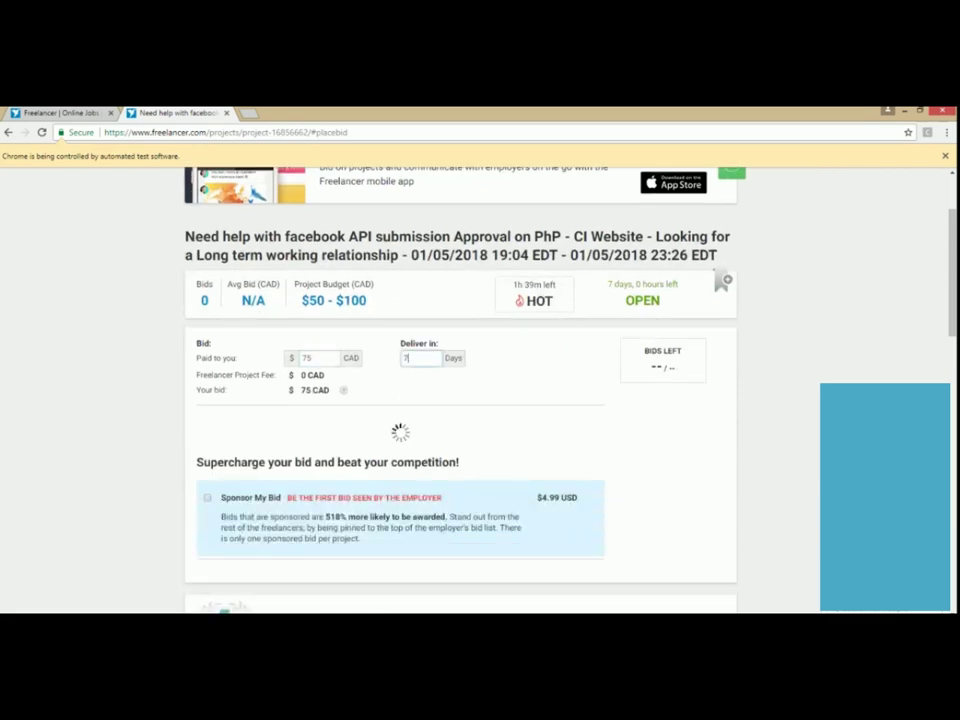
scroll(460, 400, "down", 10)
key("Return")
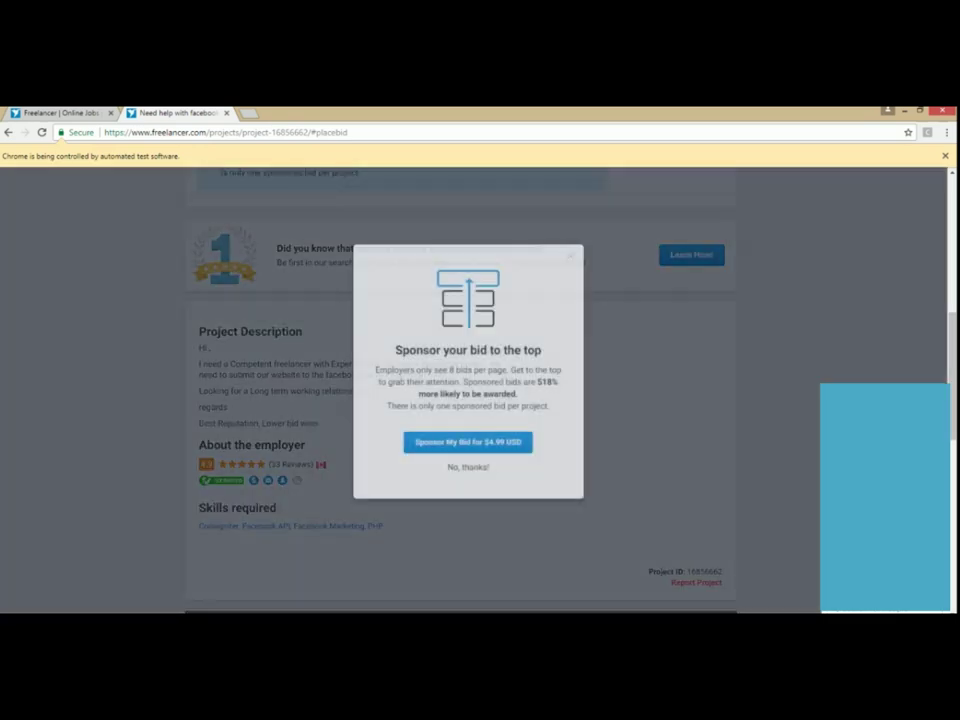
key("Escape")
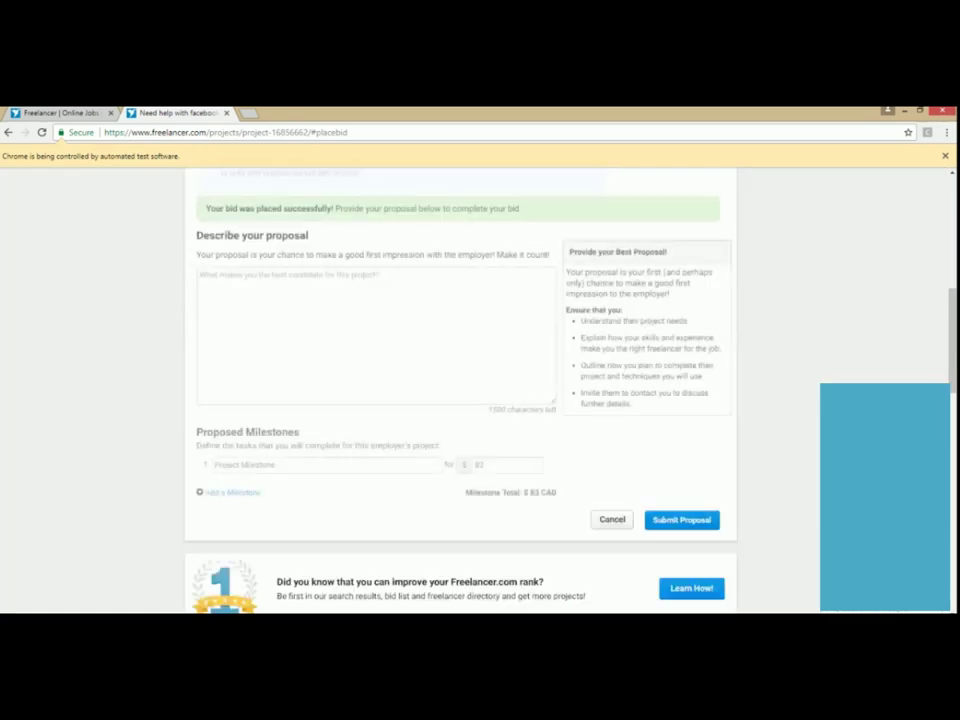
type("I have reviewed you project description, and would like to start work on this by following your requirements. Kindly contact me back to discuss this project.")
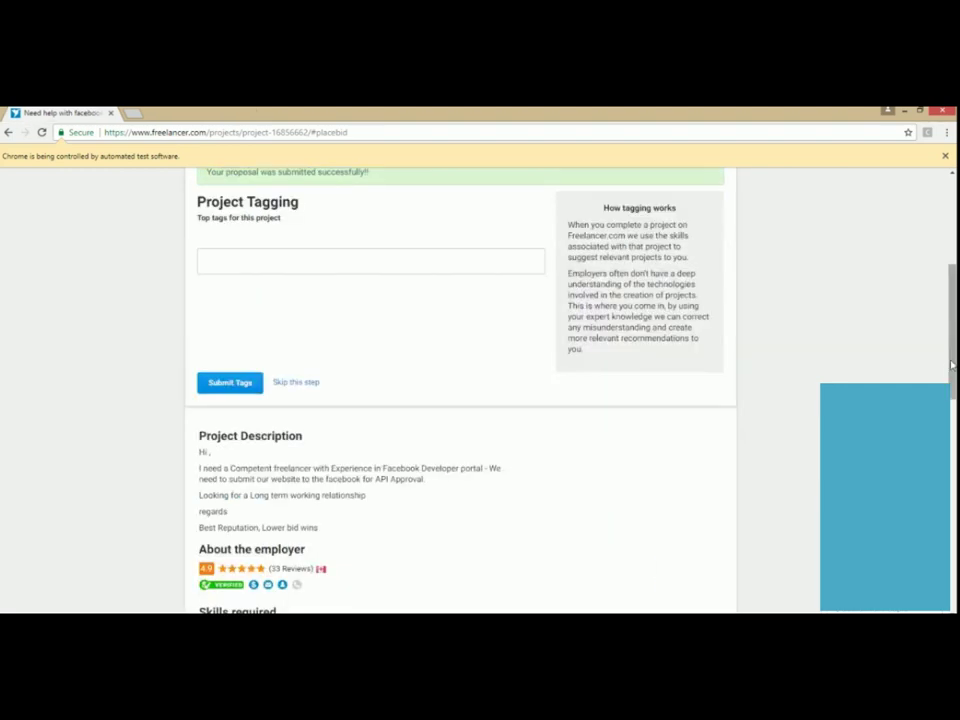
Step: Highlight the proposal-submitted message and the job's bid count of 0
scroll(941, 305, "up", 2)
left_click_drag(421, 371, 206, 373)
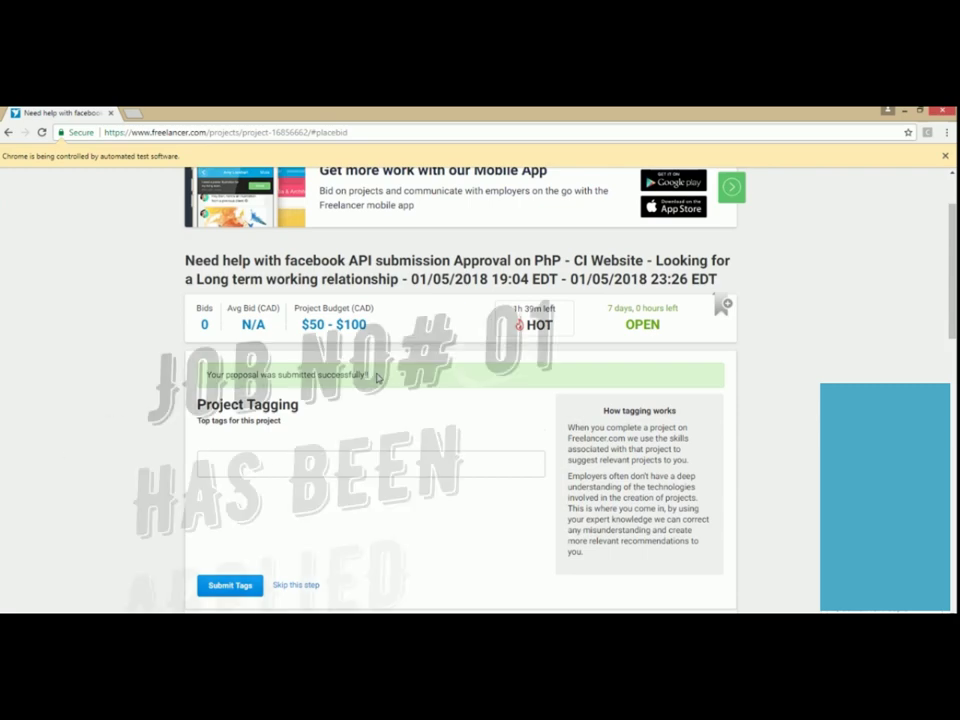
double_click(204, 324)
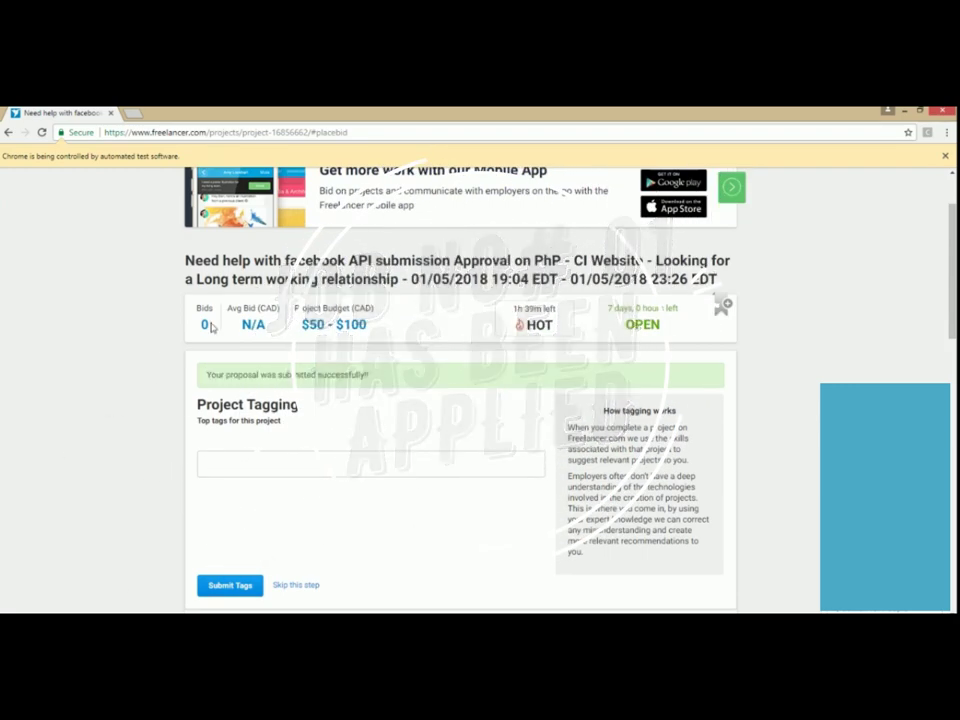
Step: Reload the facebook API job, confirm 1 bid, and expand your $83 bid
left_click(42, 133)
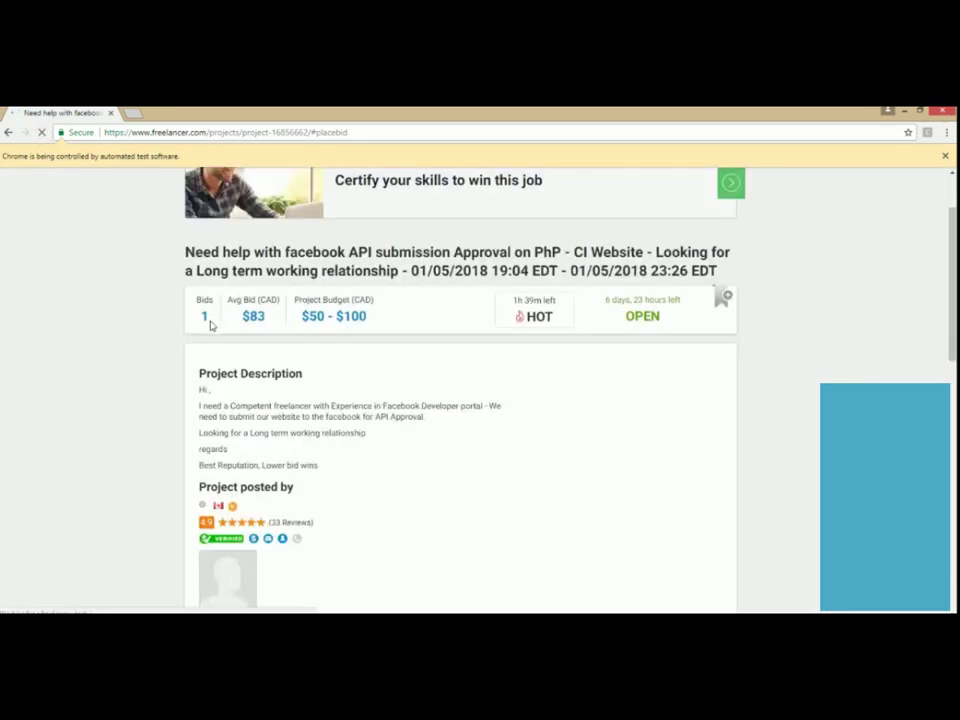
left_click_drag(210, 324, 228, 333)
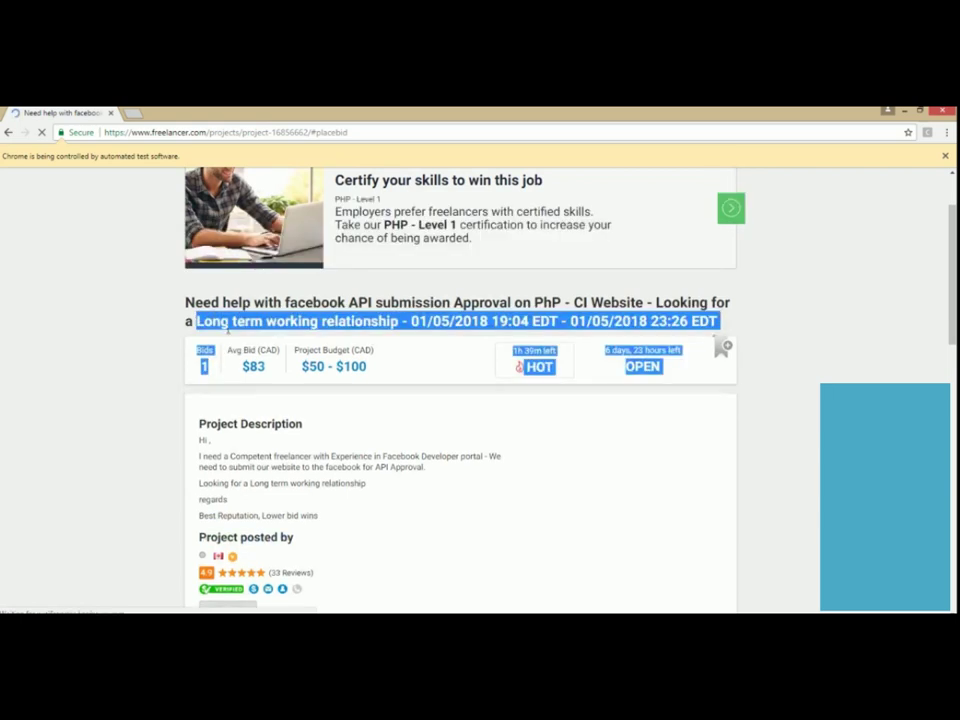
left_click(212, 368)
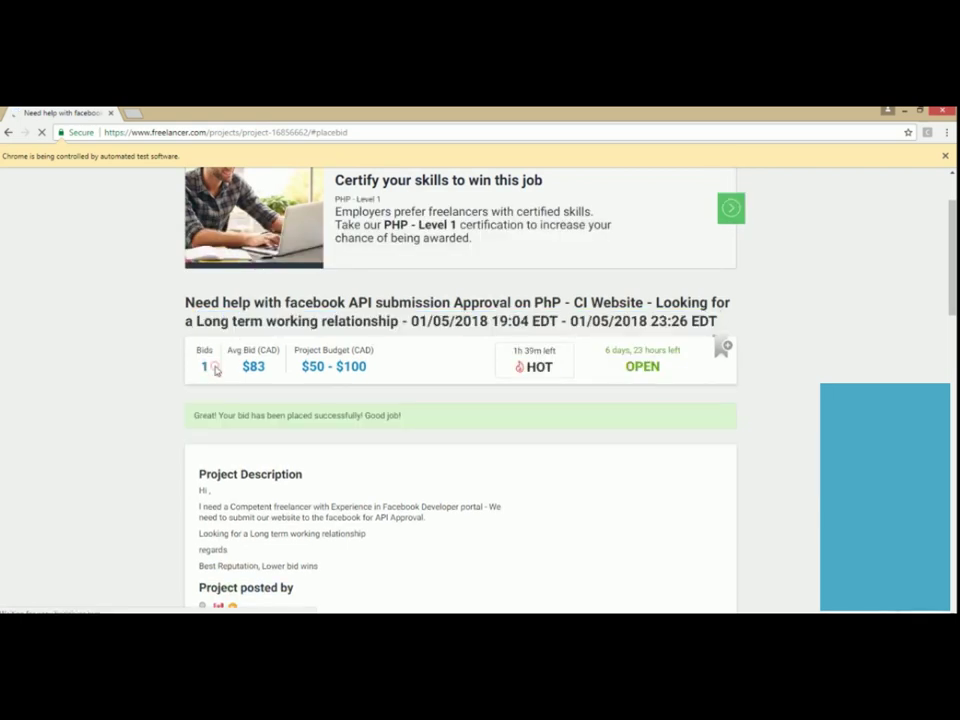
double_click(212, 368)
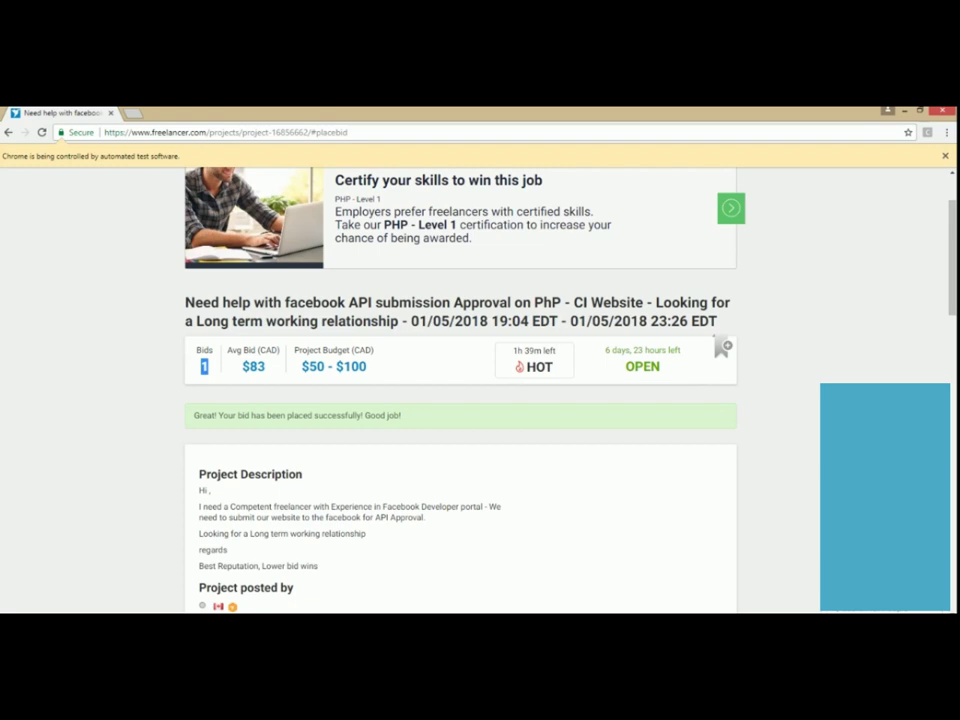
scroll(548, 452, "down", 5)
left_click(548, 452)
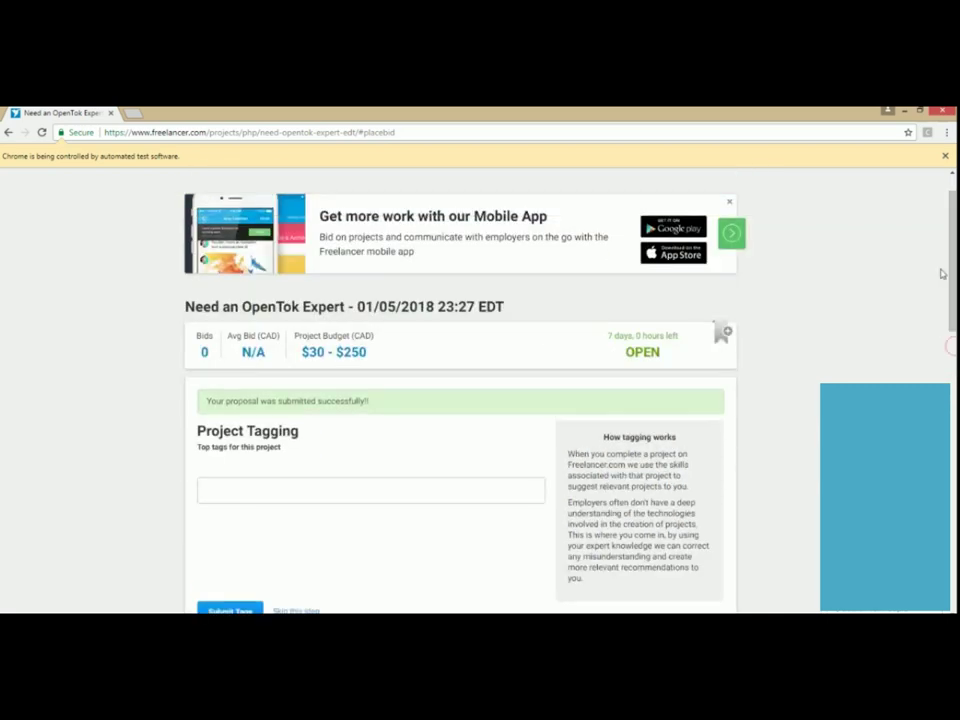
Step: Highlight the OpenTok success notice, reload, and confirm bids rose from 0 to 2
triple_click(203, 395)
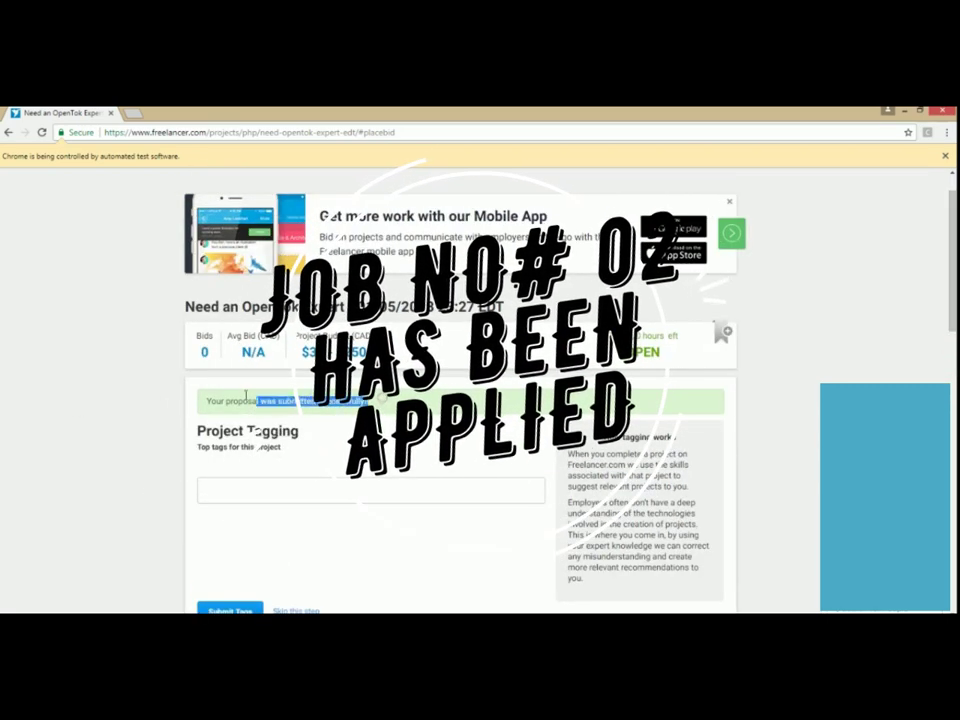
double_click(204, 352)
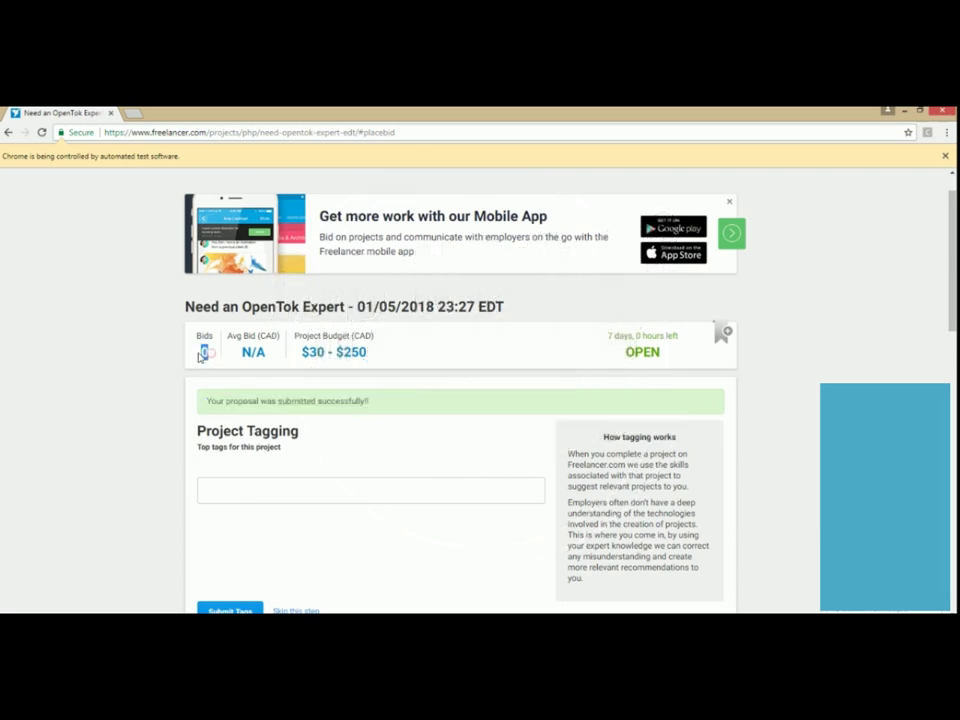
left_click(42, 132)
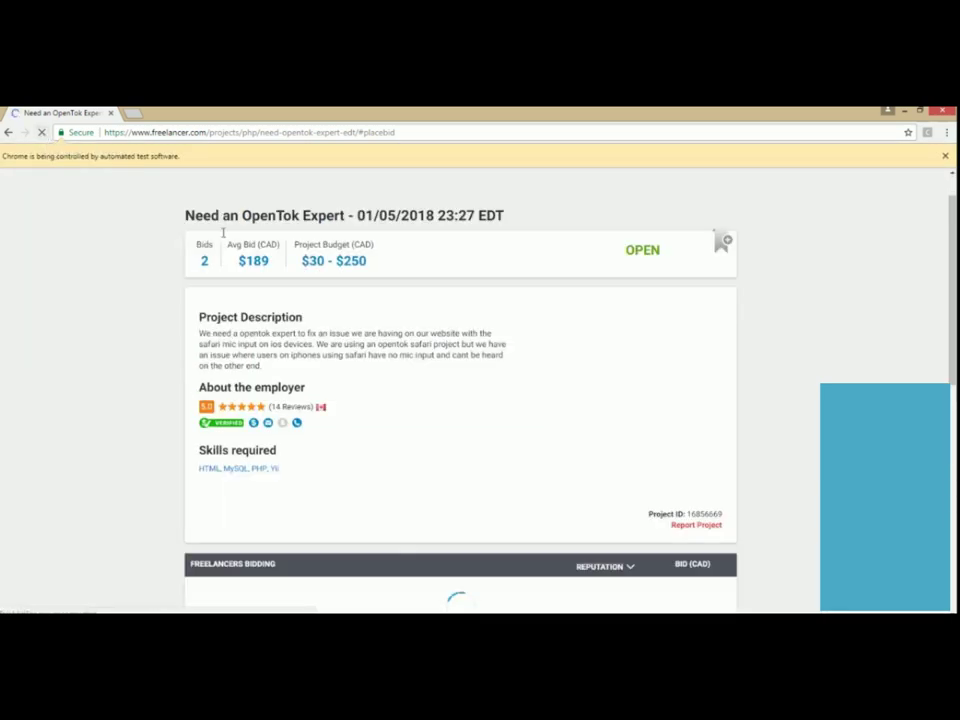
double_click(205, 261)
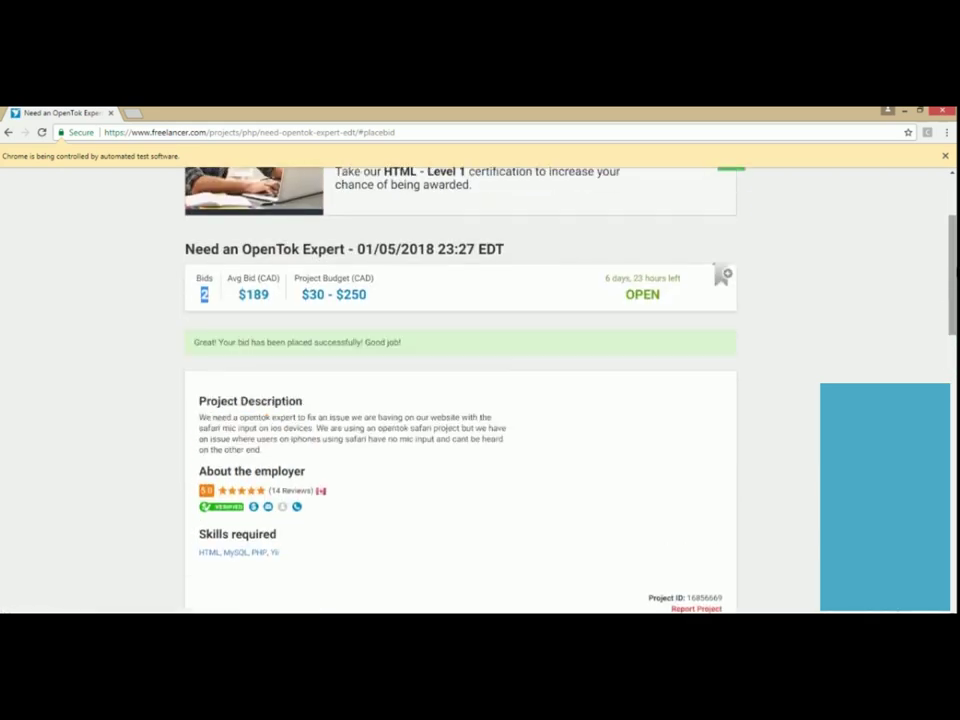
Step: Expand and highlight your $222 bid's proposal text under Freelancers Bidding
scroll(548, 497, "down", 3)
left_click(548, 495)
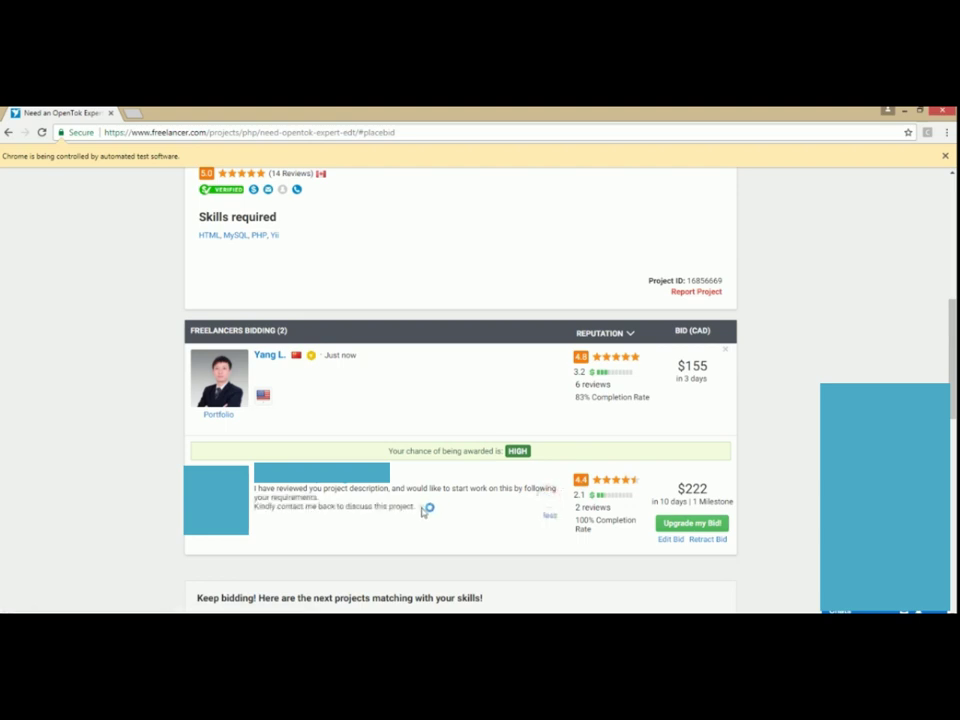
left_click_drag(422, 508, 256, 489)
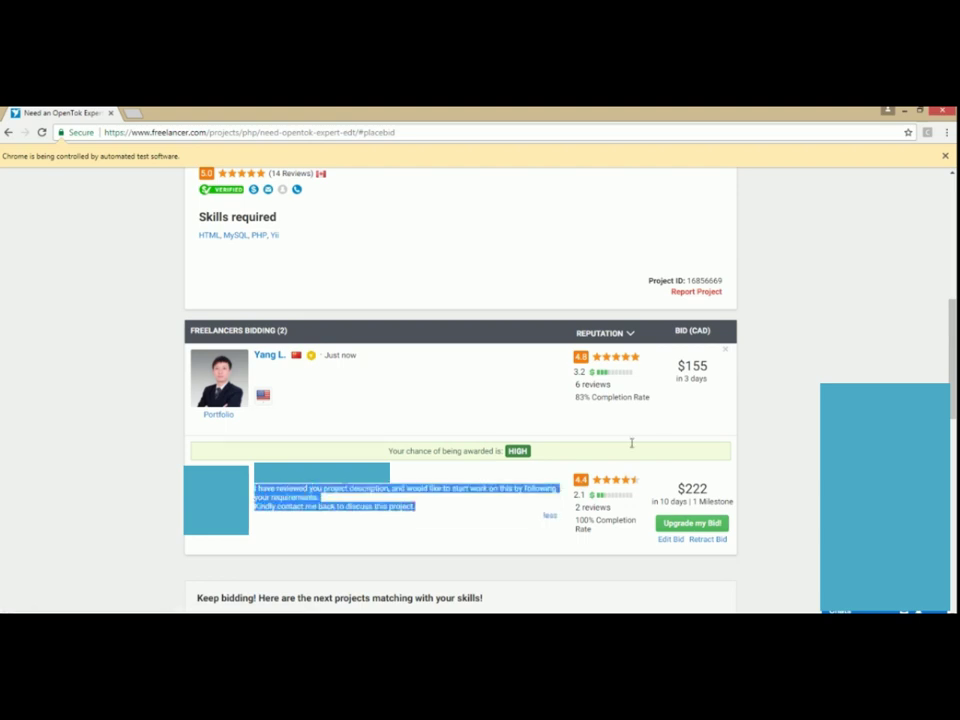
scroll(460, 400, "up", 4)
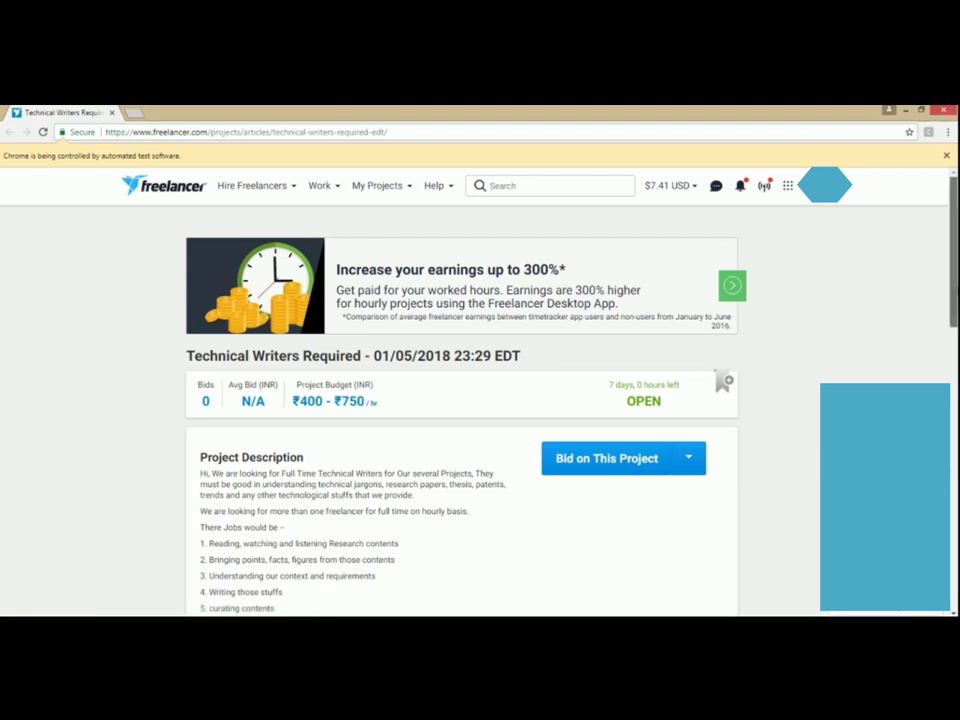
Step: Scroll through the Technical Writers Required job page to review it
scroll(387, 504, "down", 2)
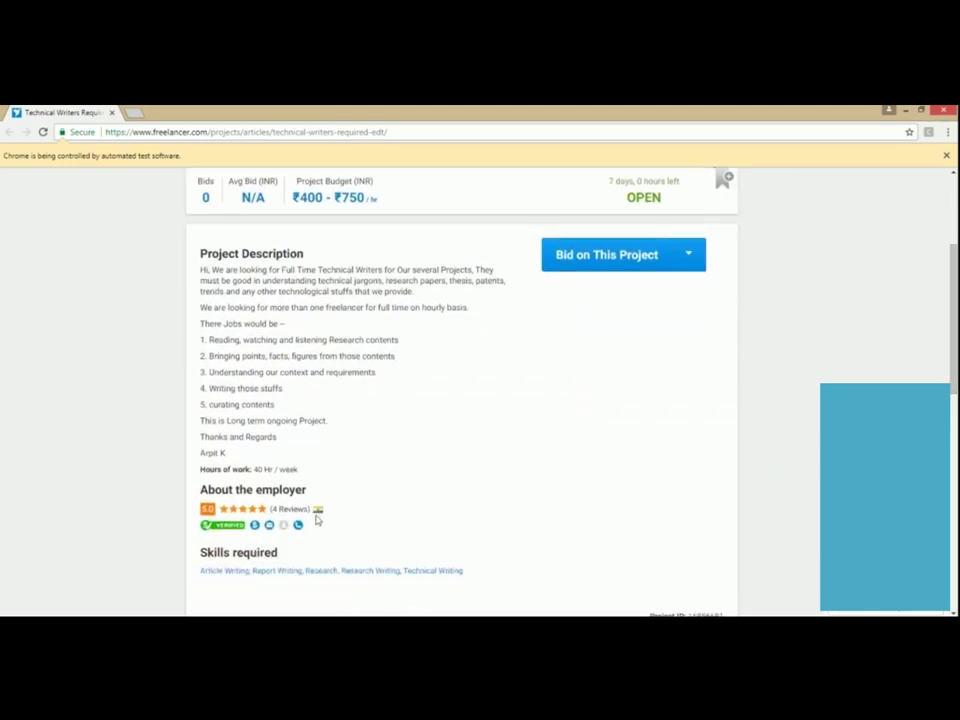
scroll(953, 350, "up", 2)
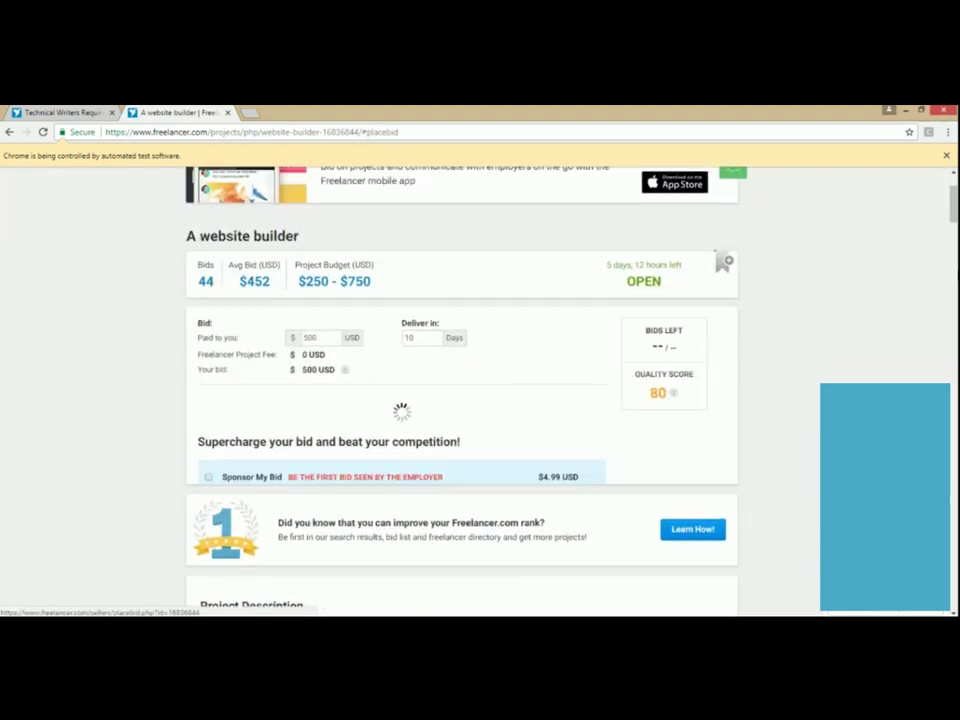
Step: Bid 350 USD on A website builder with 3-day delivery, declining sponsorship
type("350")
left_click(422, 370)
type("3")
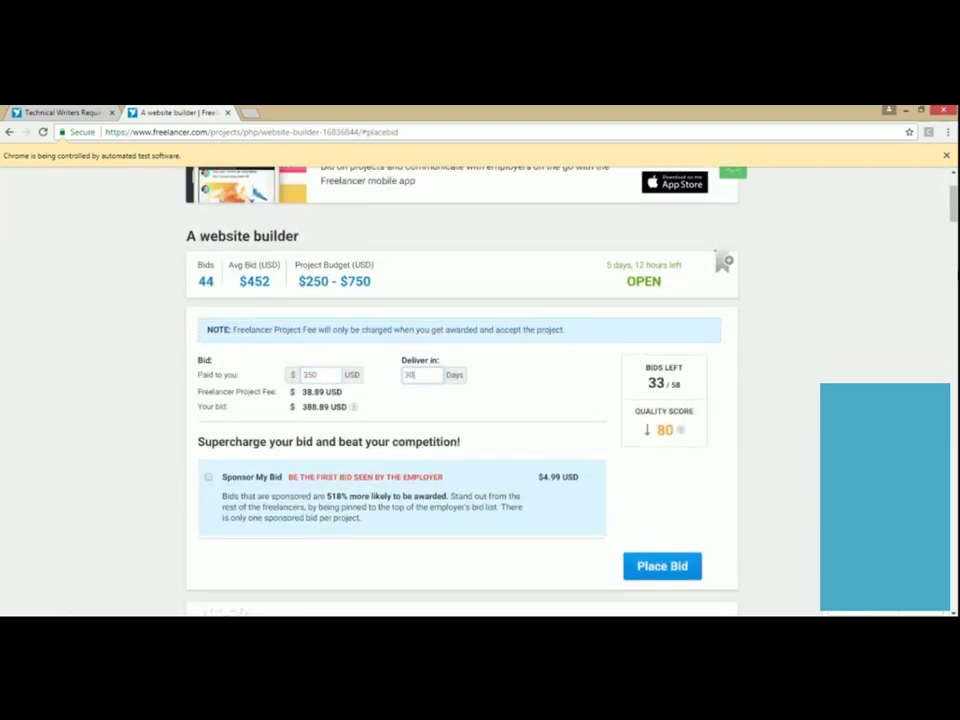
scroll(461, 390, "down", 4)
key("Return")
key("Escape")
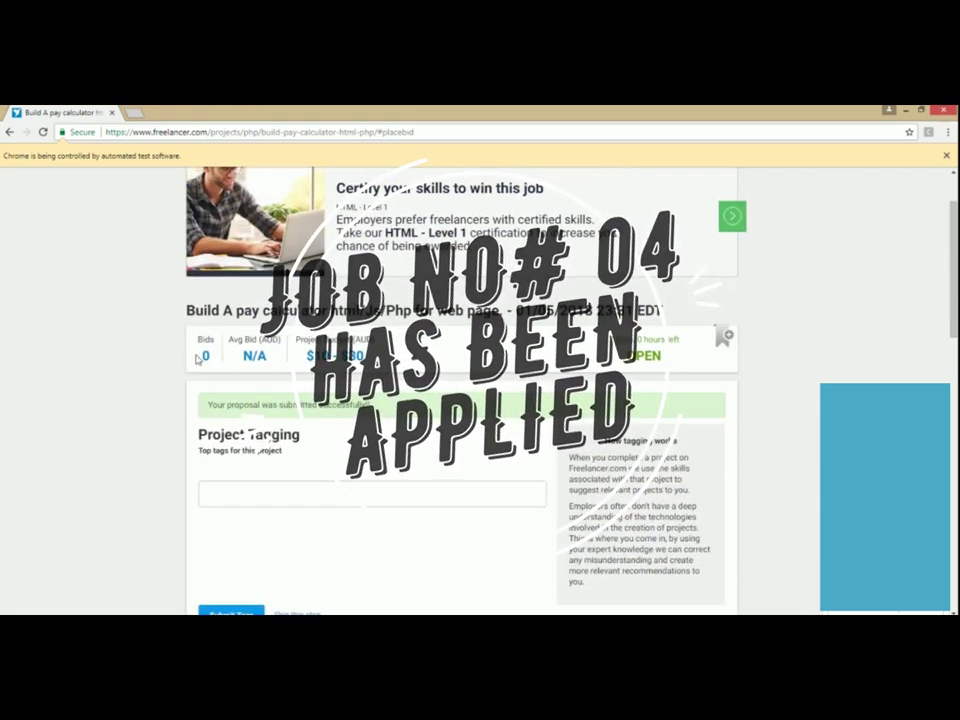
Step: Highlight the pay calculator job's 'Your proposal was submitted successfully!!' message
triple_click(368, 405)
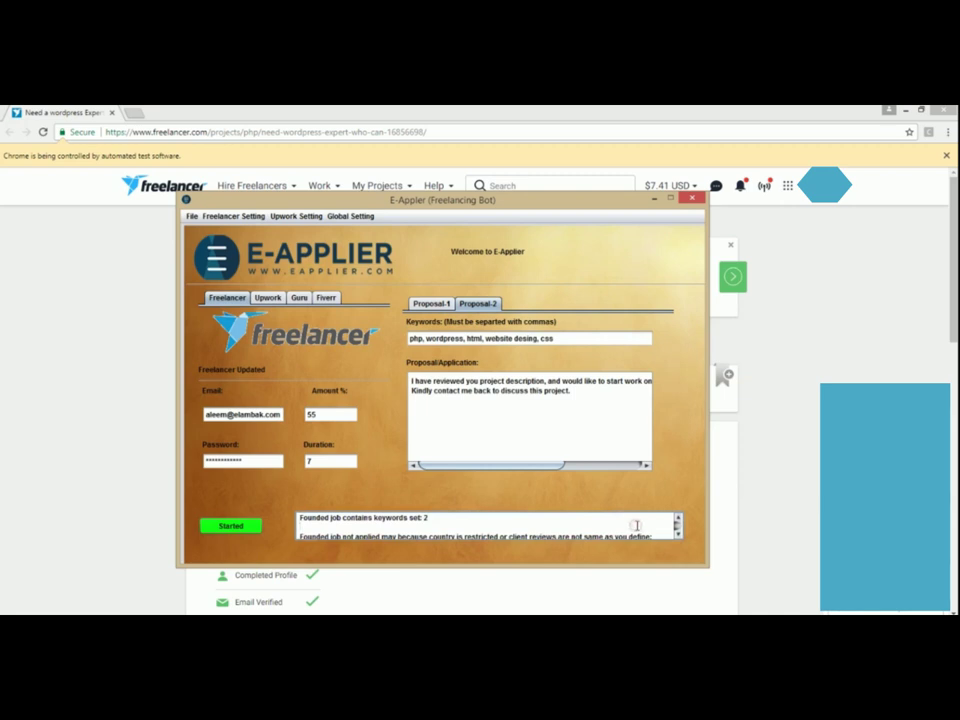
Step: Select the restricted-country skip message and paste the full bot log into a new Notepad++ file
triple_click(635, 525)
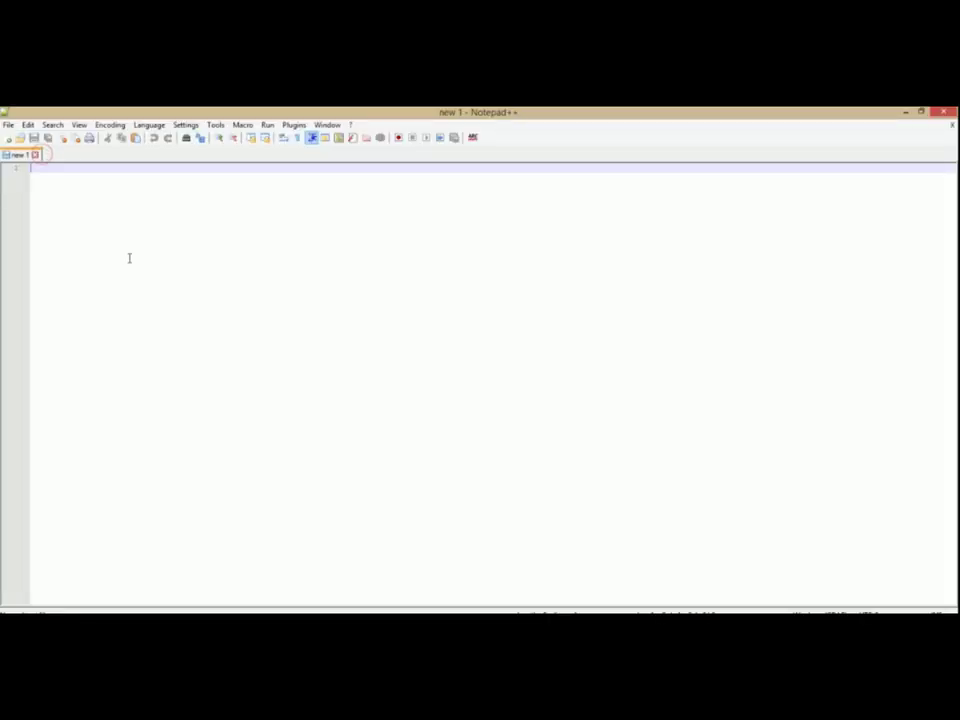
key("ctrl+v")
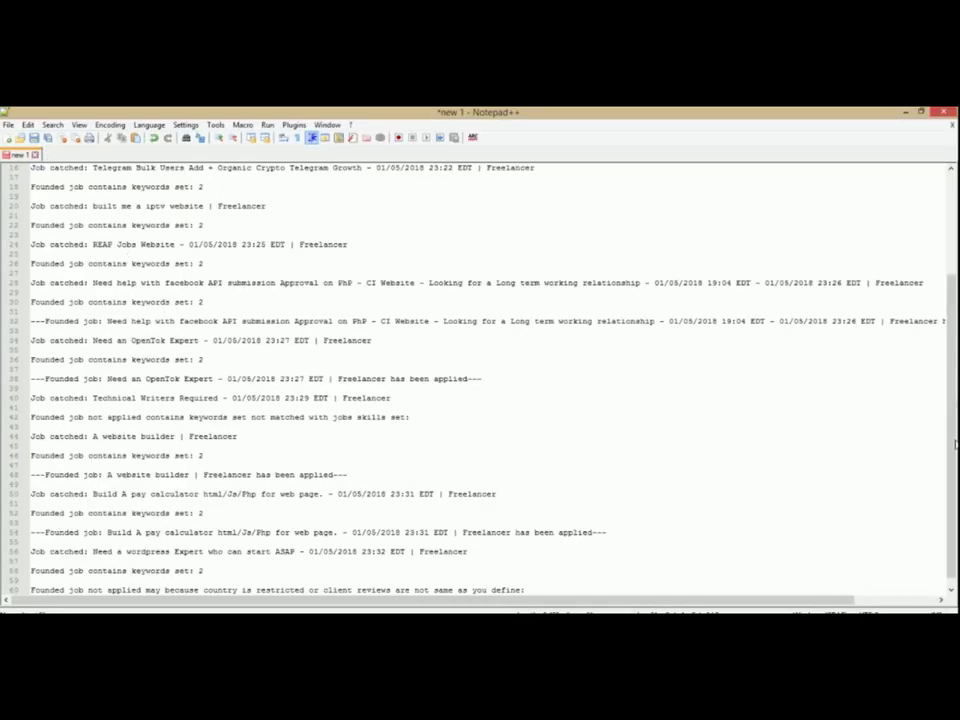
Step: Review the restricted-country skip and the website builder, OpenTok Expert and facebook API applied entries
scroll(952, 480, "down", 1)
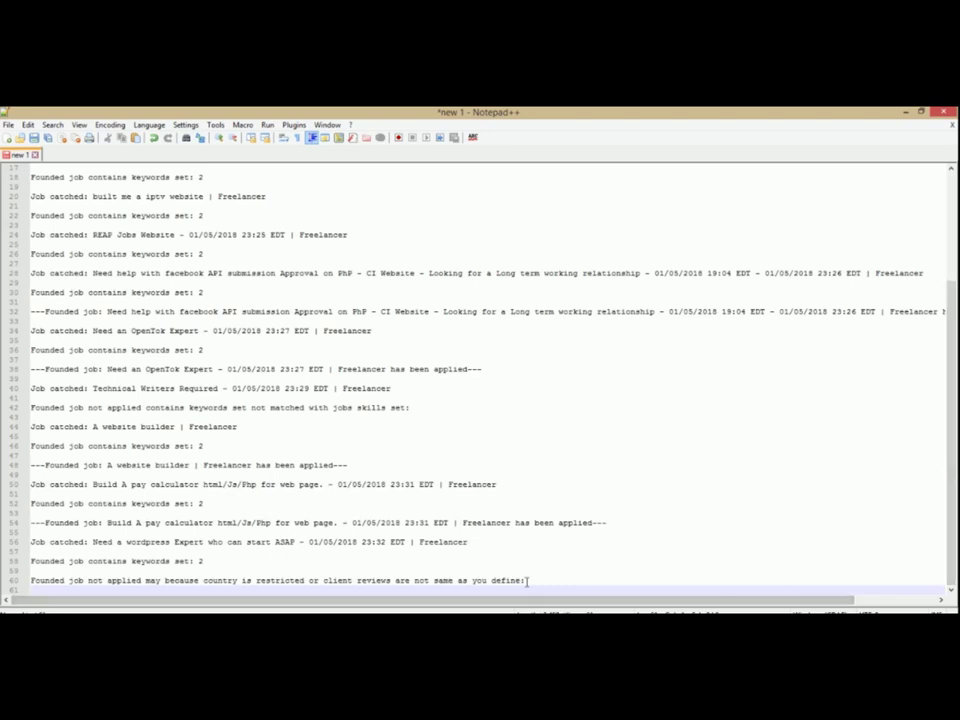
left_click_drag(529, 580, 36, 582)
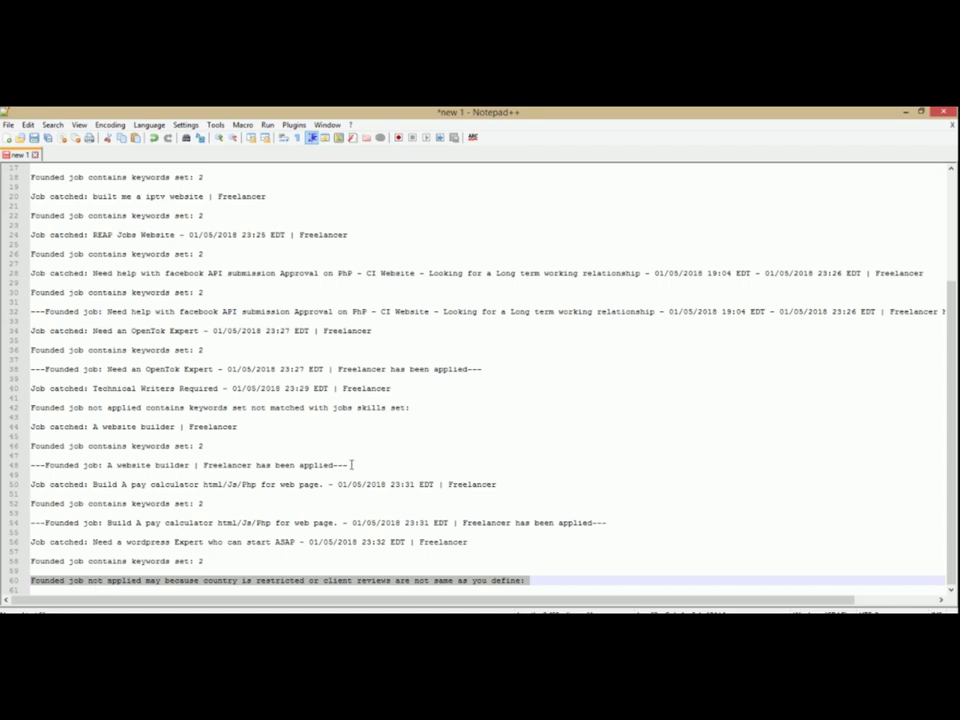
left_click_drag(352, 465, 20, 465)
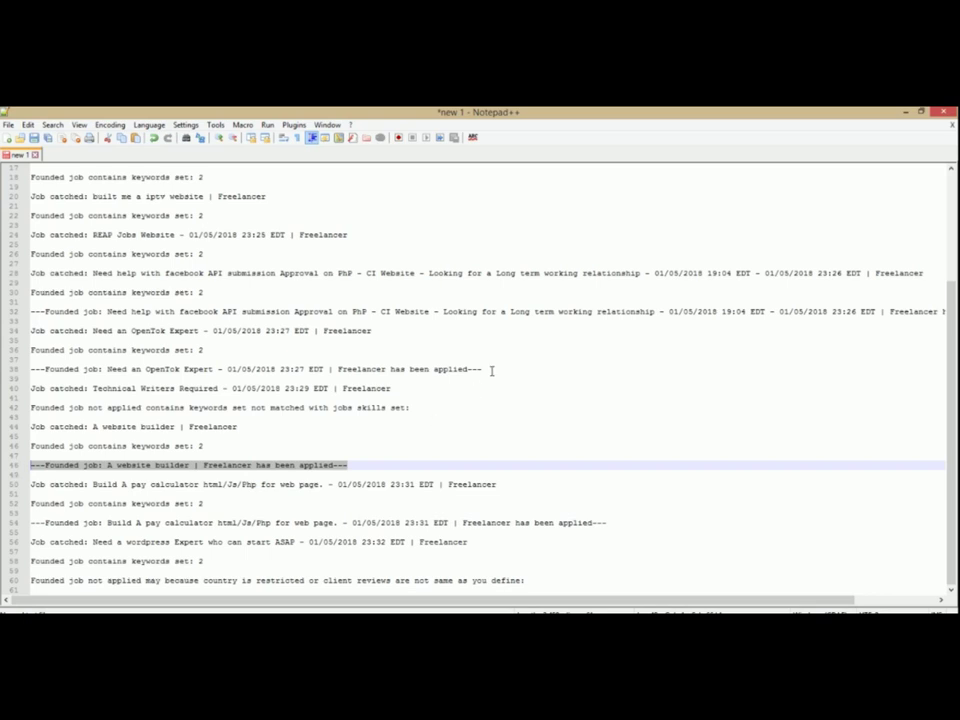
left_click_drag(491, 371, 10, 369)
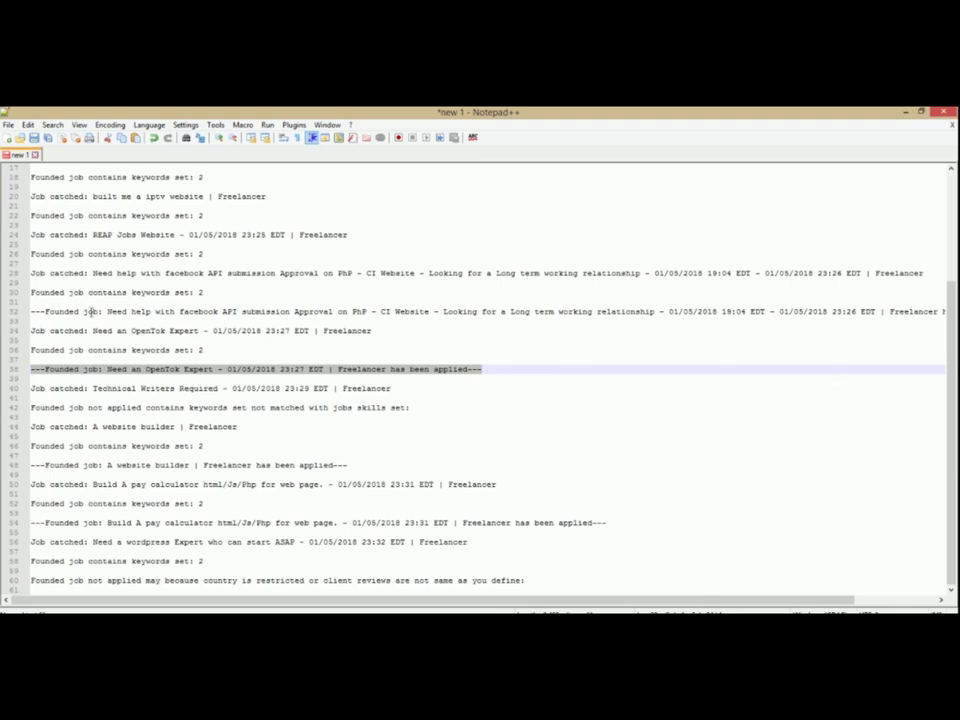
triple_click(30, 311)
Step: Check the 34 bids left on the Freelancer dashboard and reload the page
key("alt+Tab")
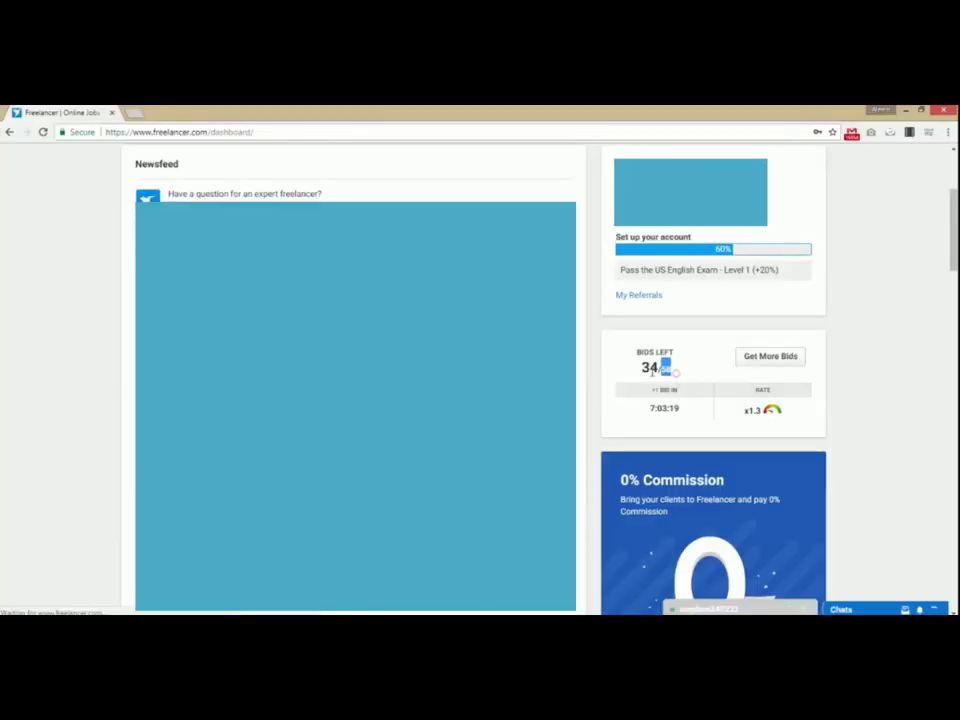
double_click(648, 368)
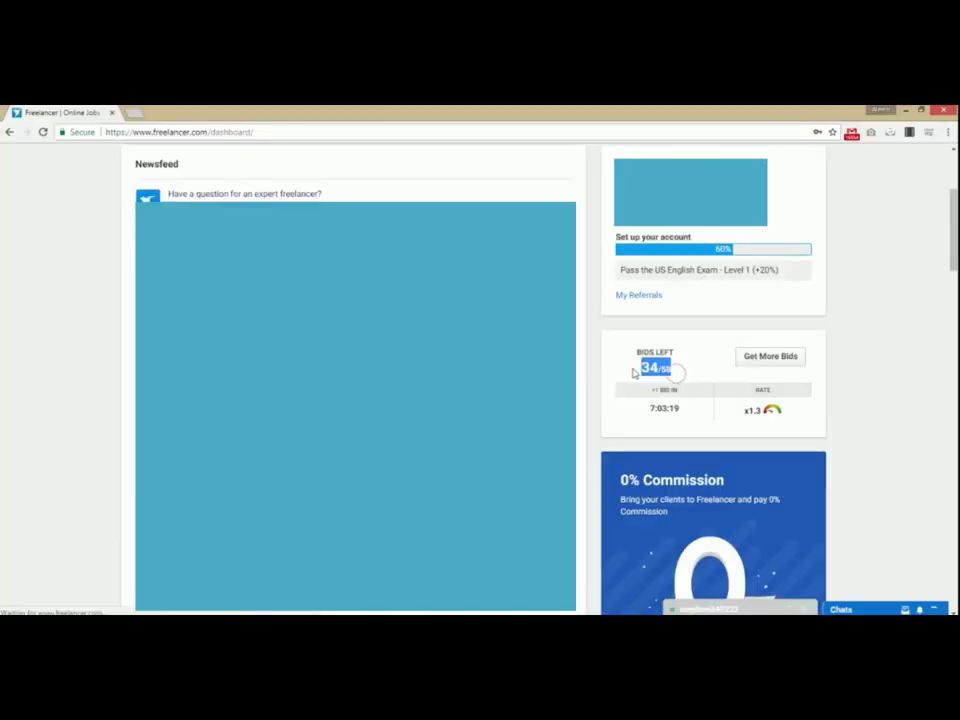
left_click(43, 132)
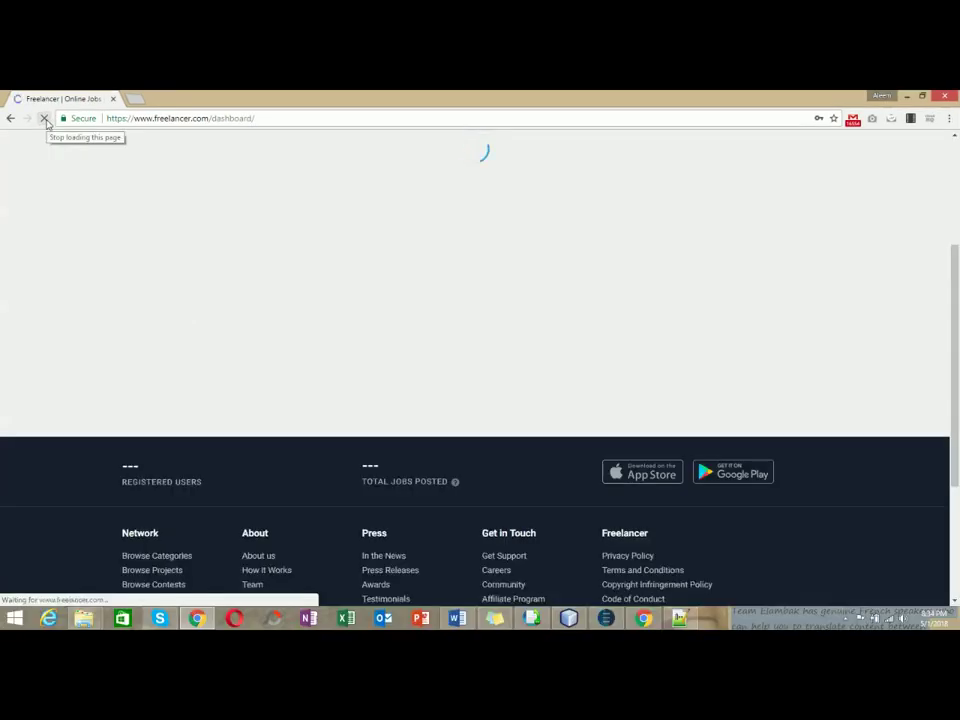